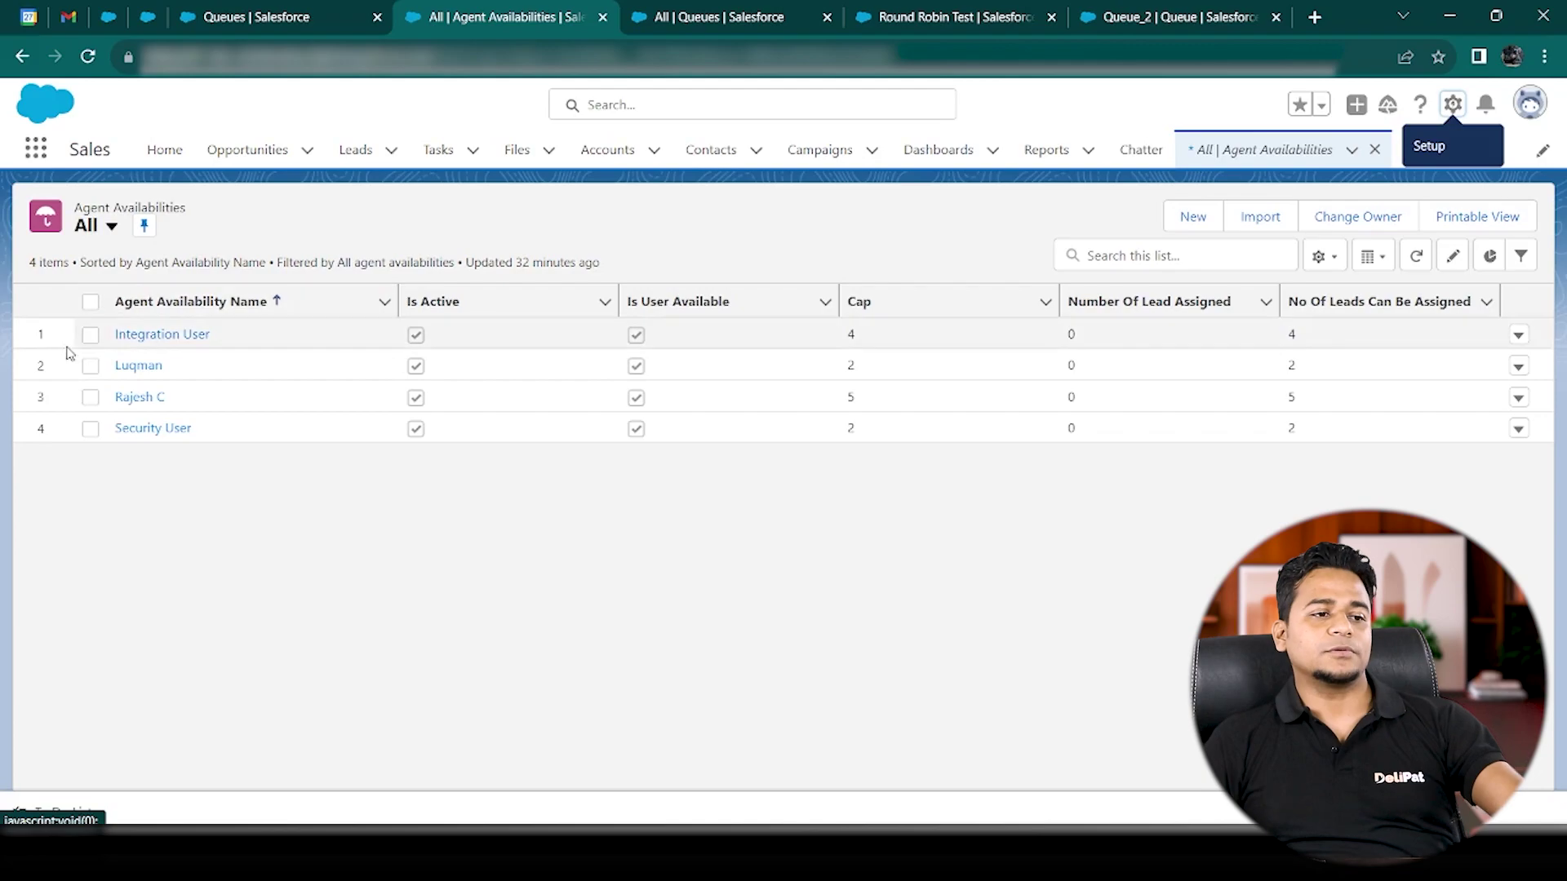
- Review the Sales Team queue's members in Setup and the agents' availability and lead caps
{"action": "key", "text": "ctrl+shift+Tab"}
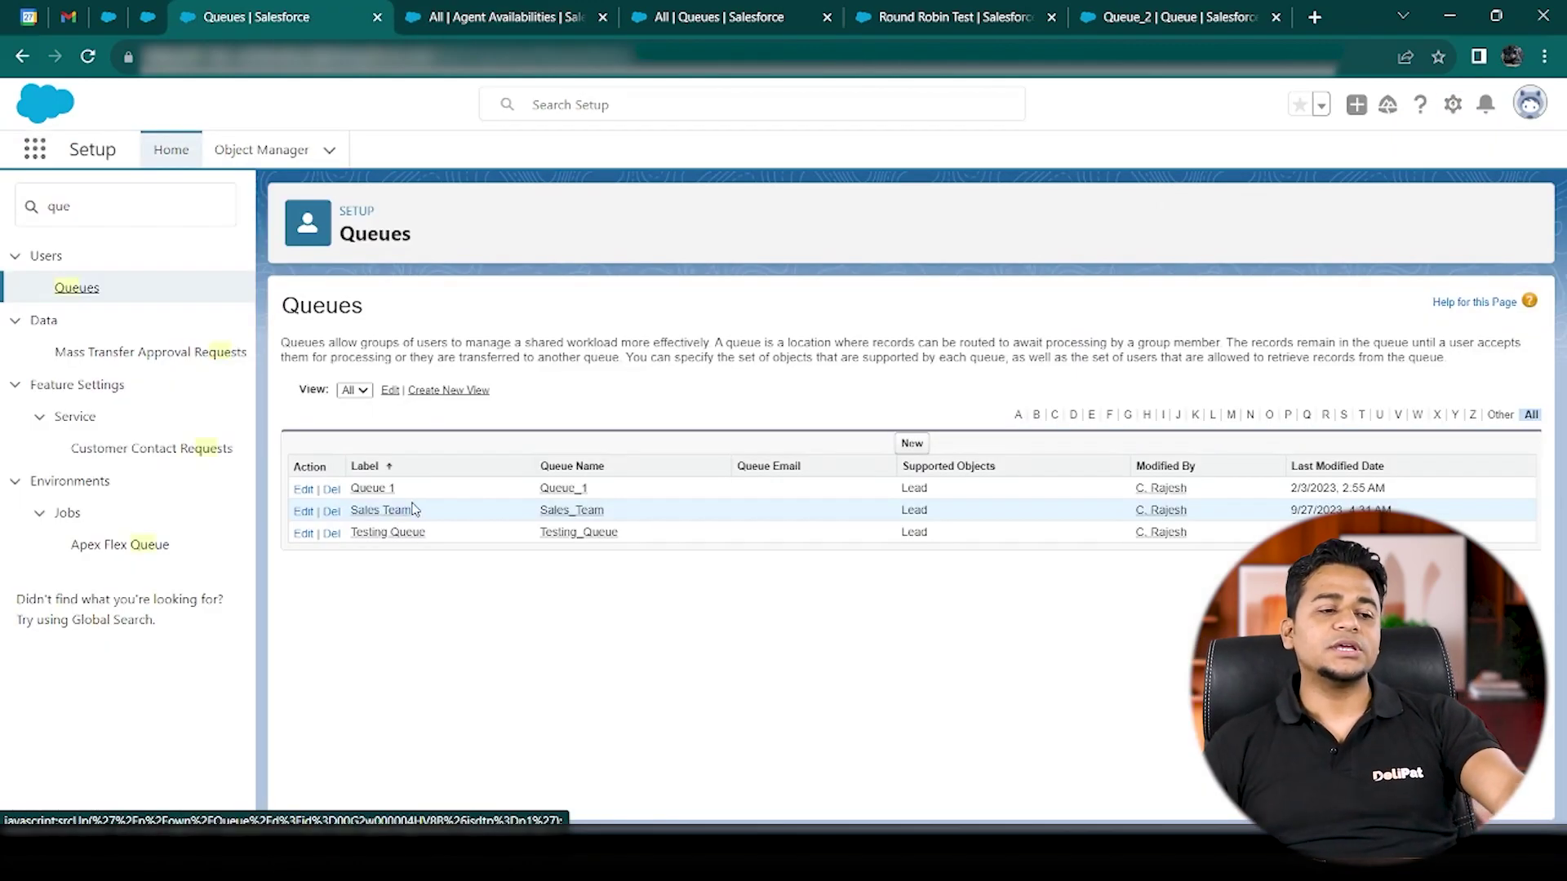
{"action": "left_click", "coordinate": [379, 529]}
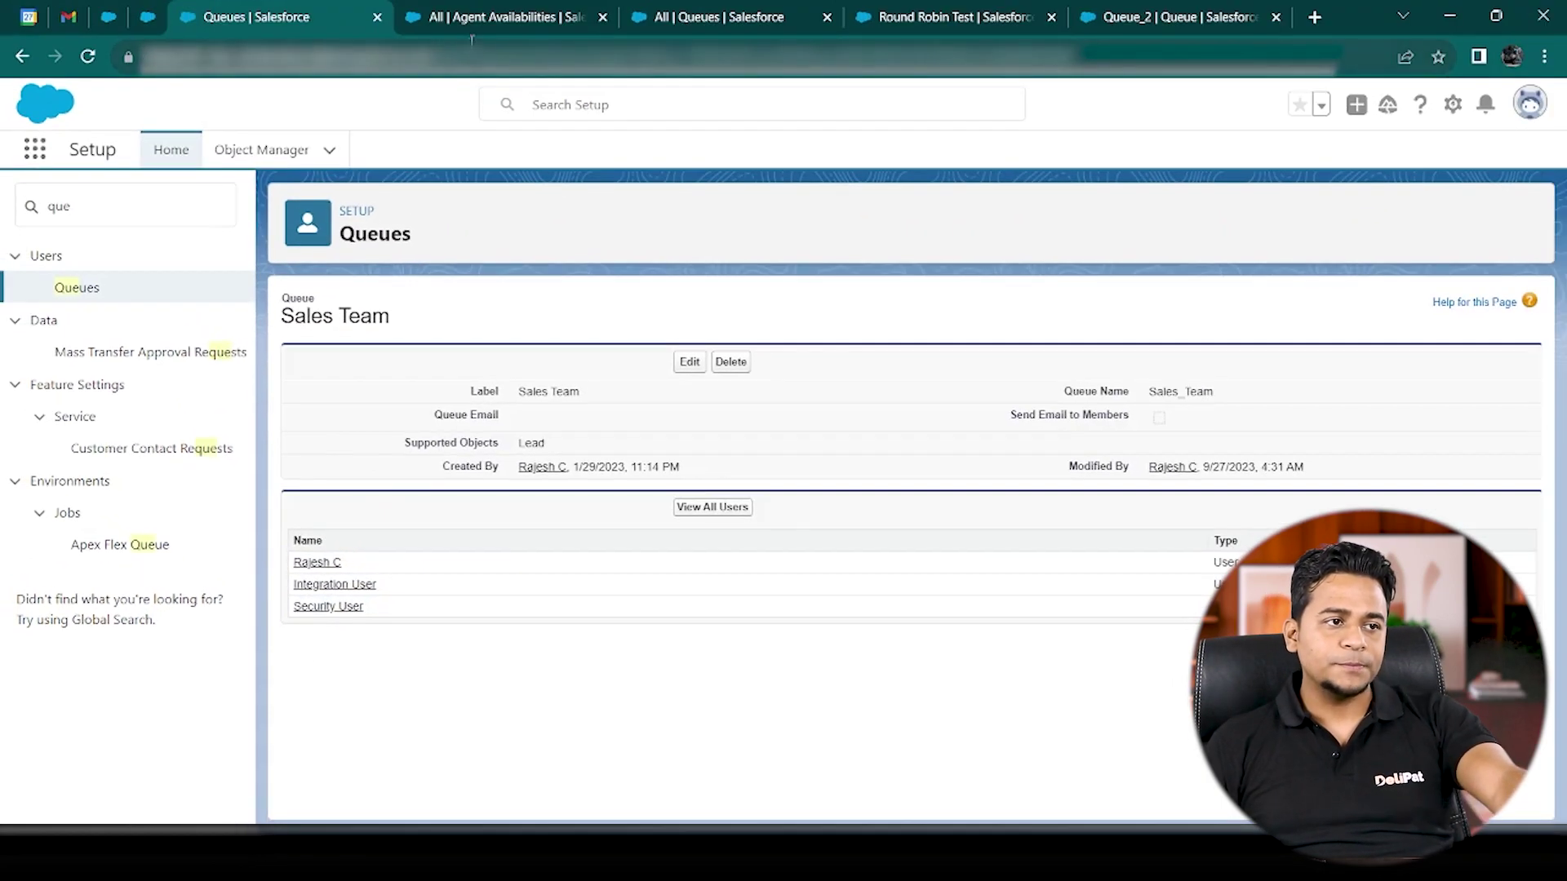
{"action": "left_click", "coordinate": [472, 21]}
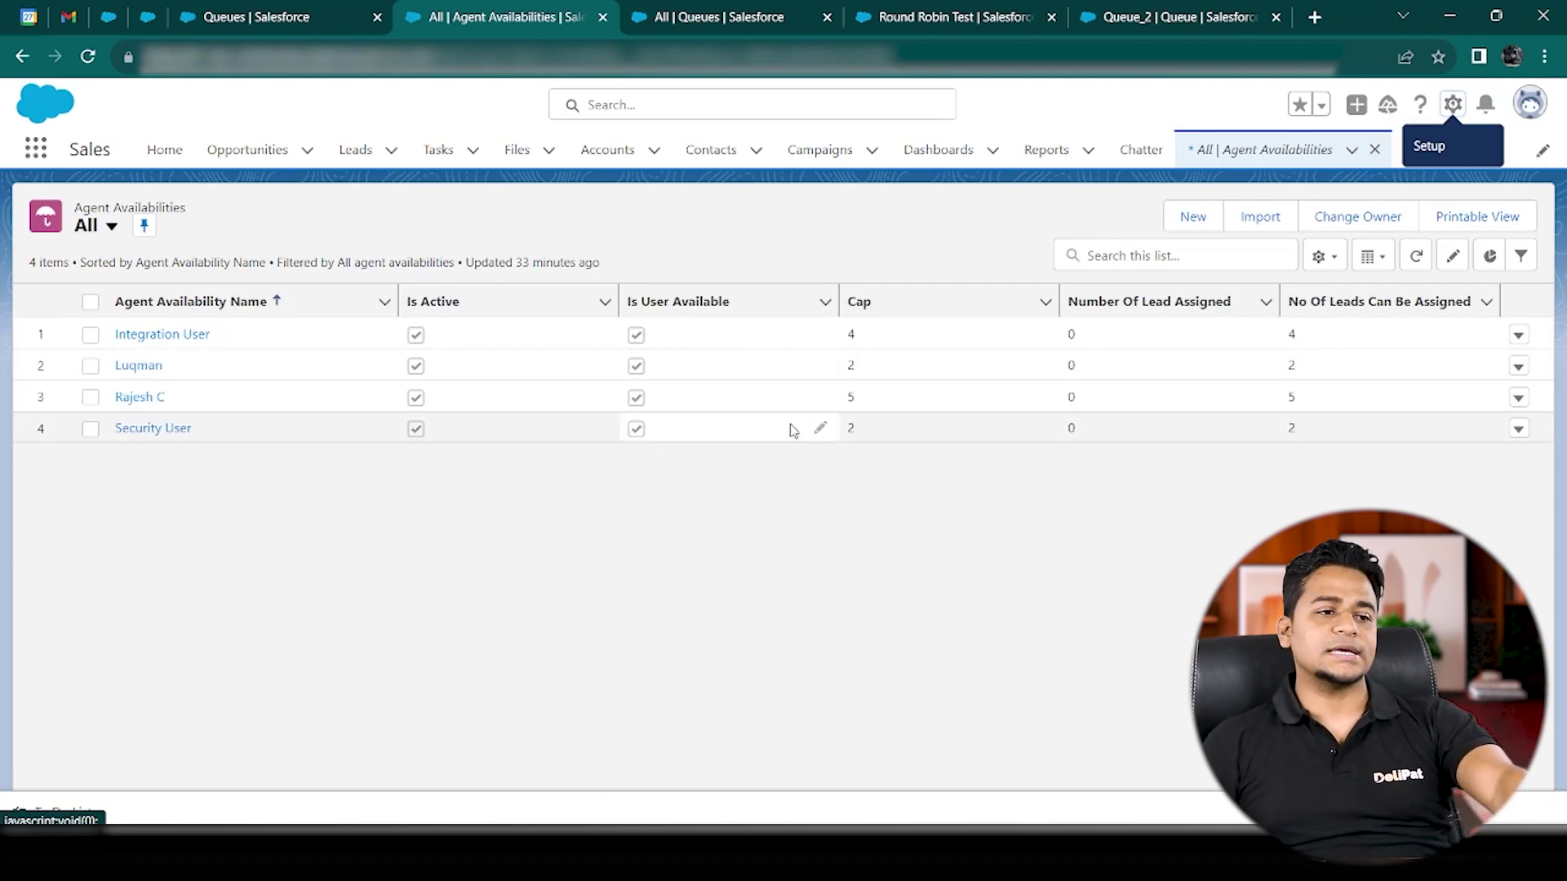
- Execute only the highlighted Apex block that inserts the Q2 leads owned by the Sales_Team queue, and refresh the Round Robin Test report
{"action": "key", "text": "alt+Tab"}
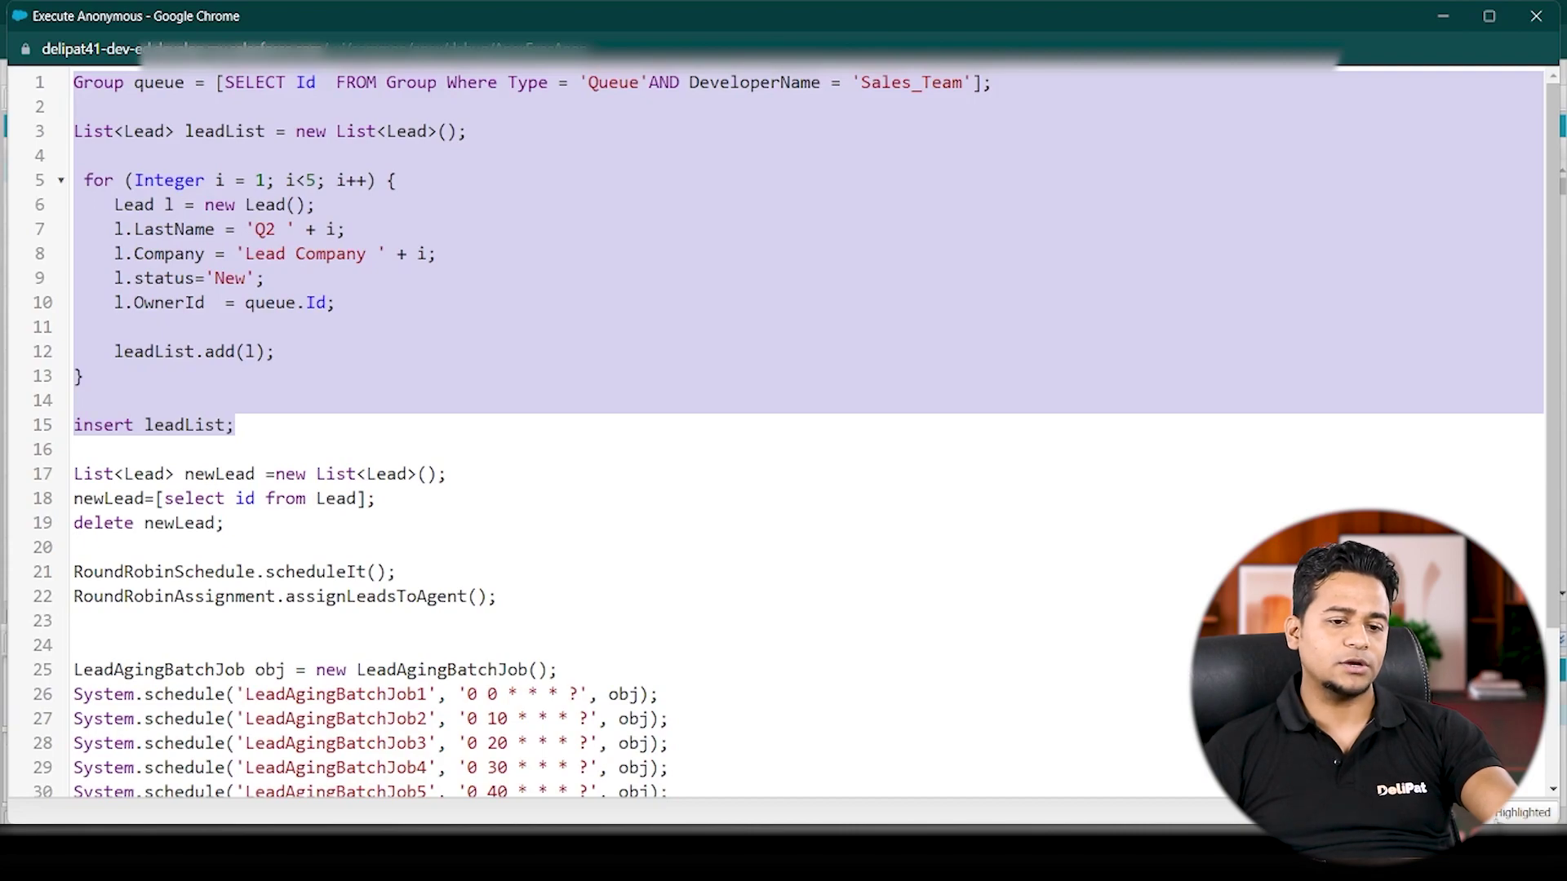
{"action": "left_click", "coordinate": [1523, 812]}
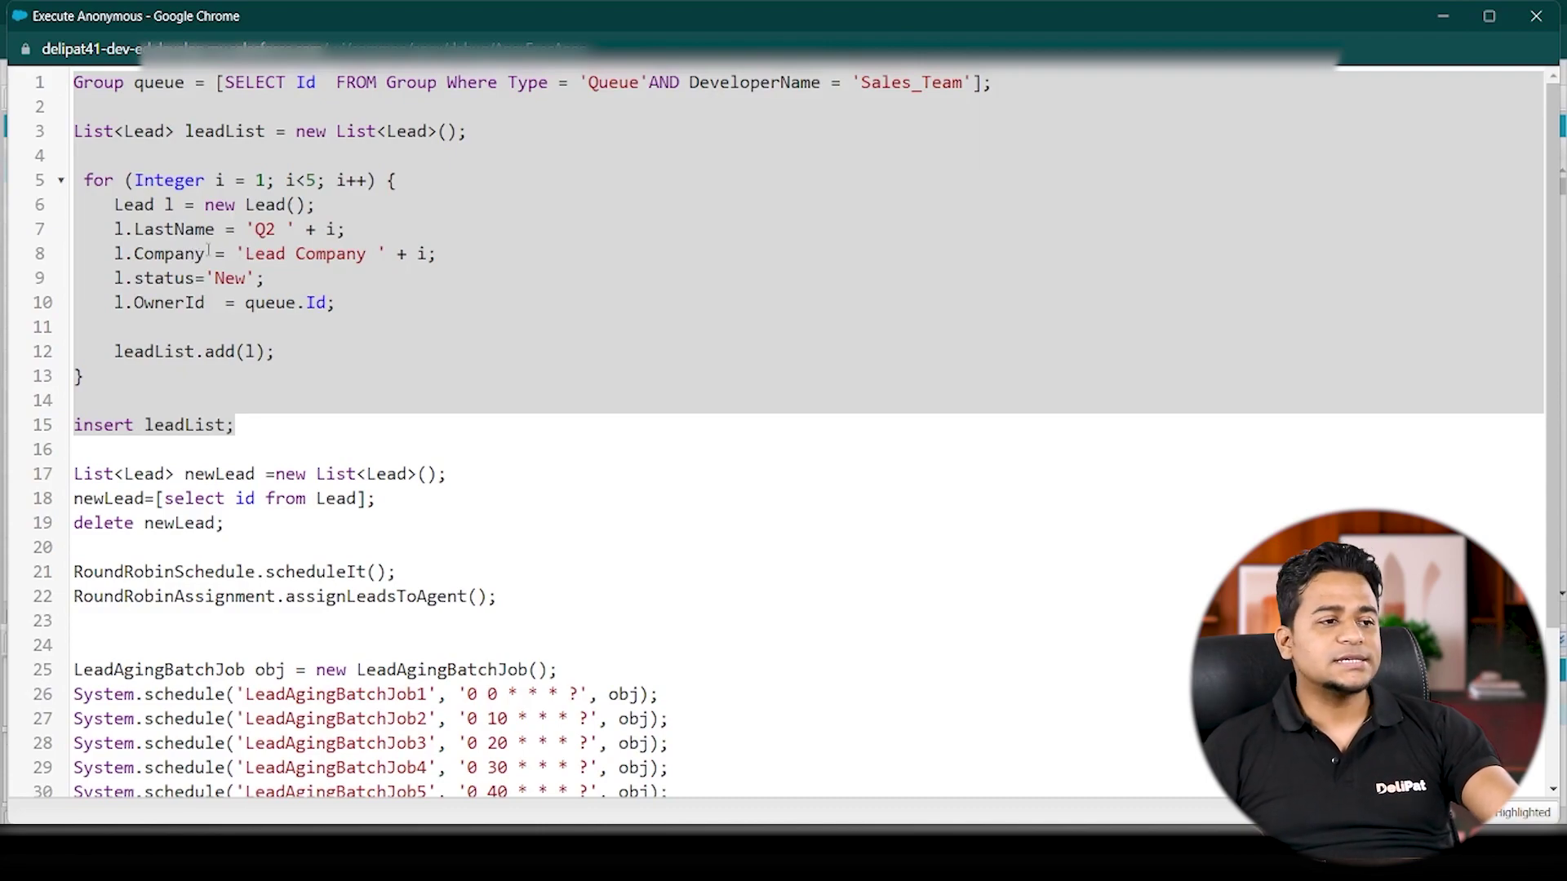
{"action": "left_click", "coordinate": [246, 254]}
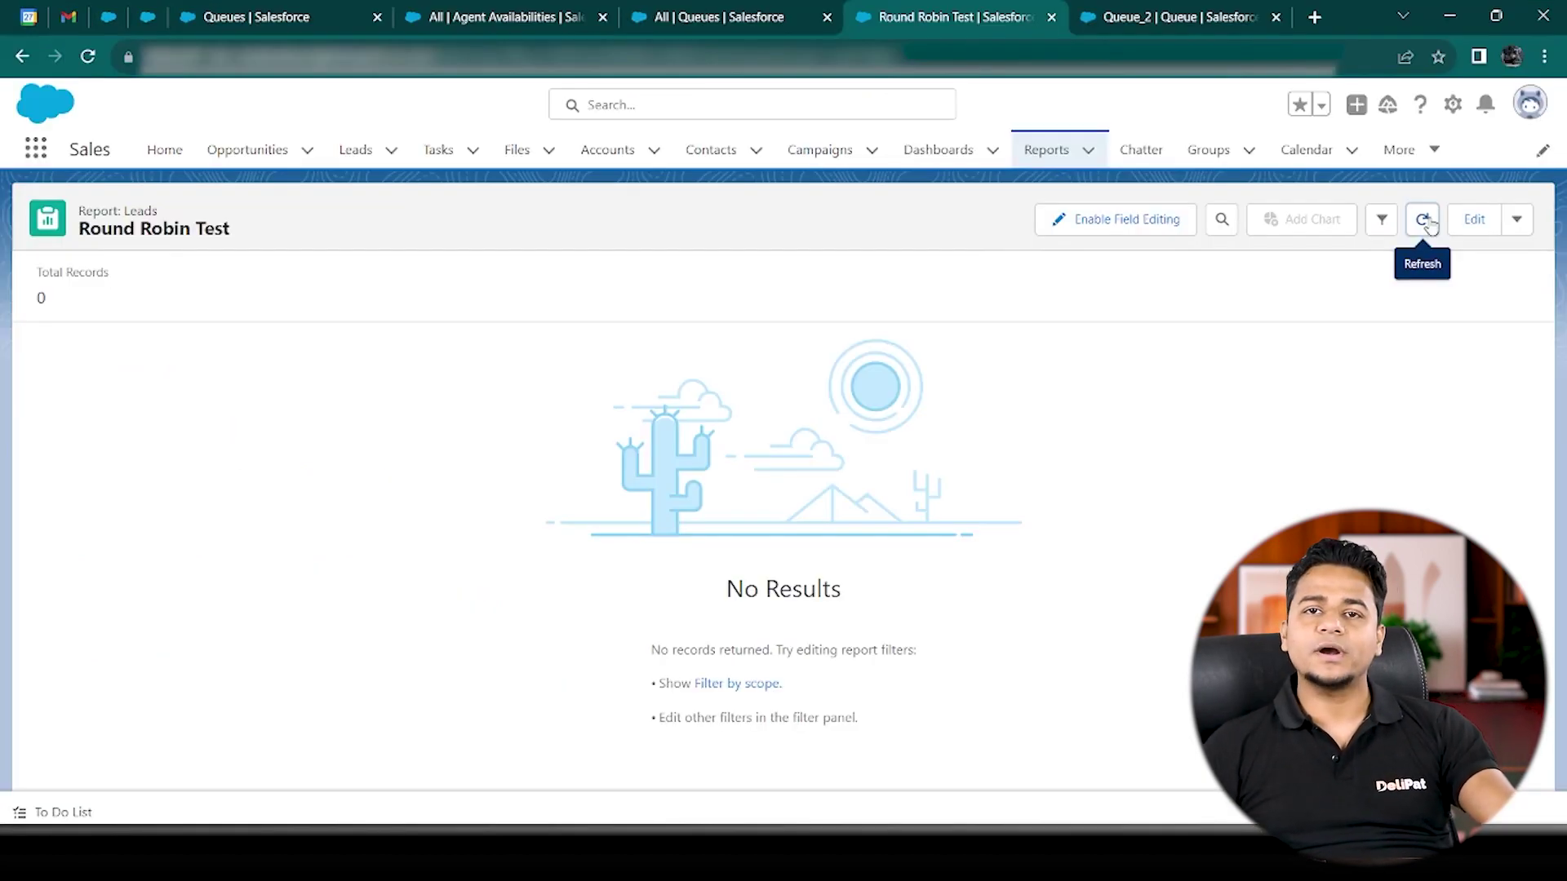
{"action": "left_click", "coordinate": [1424, 220]}
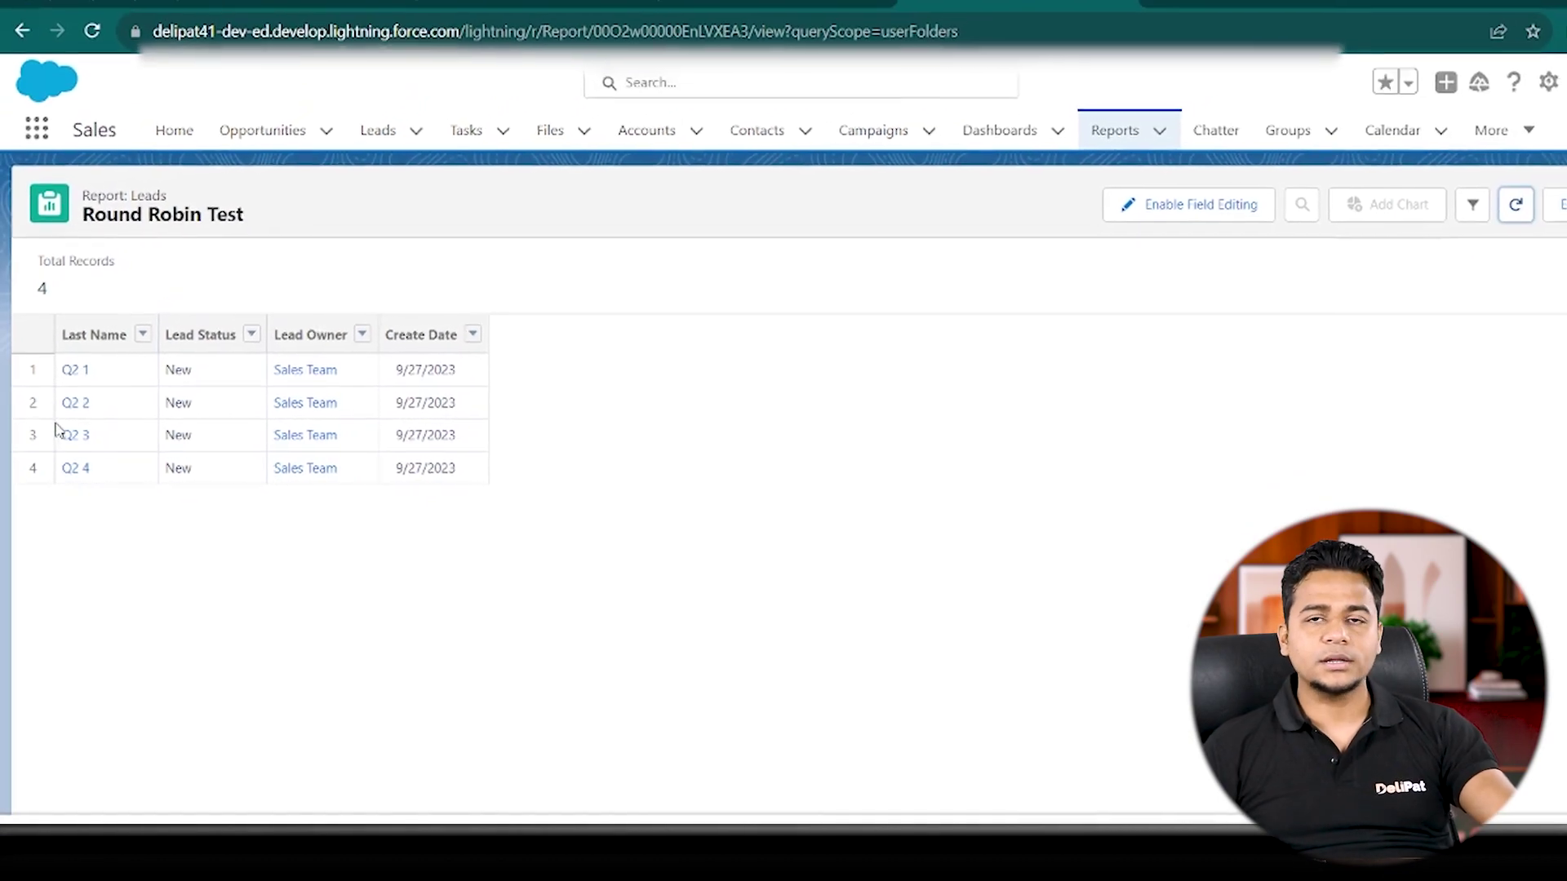
- Return to the anonymous Apex code and examine the lead insertion block and the RoundRobinAssignment.assignLeadsToAgent() call
{"action": "key", "text": "alt+Tab"}
{"action": "key", "text": "Tab"}
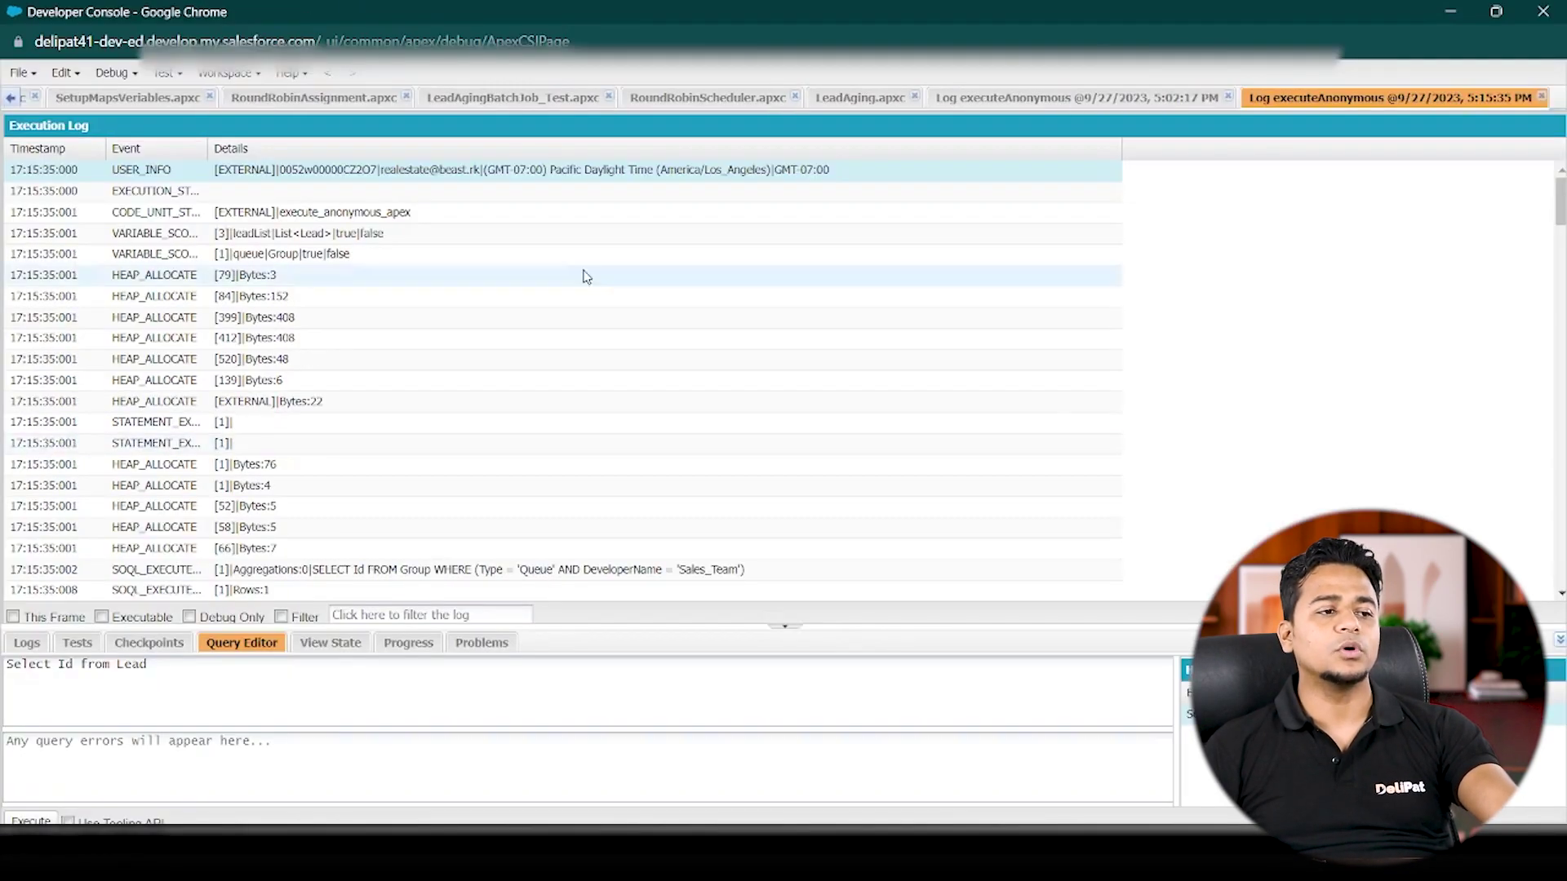
{"action": "key", "text": "alt+Tab"}
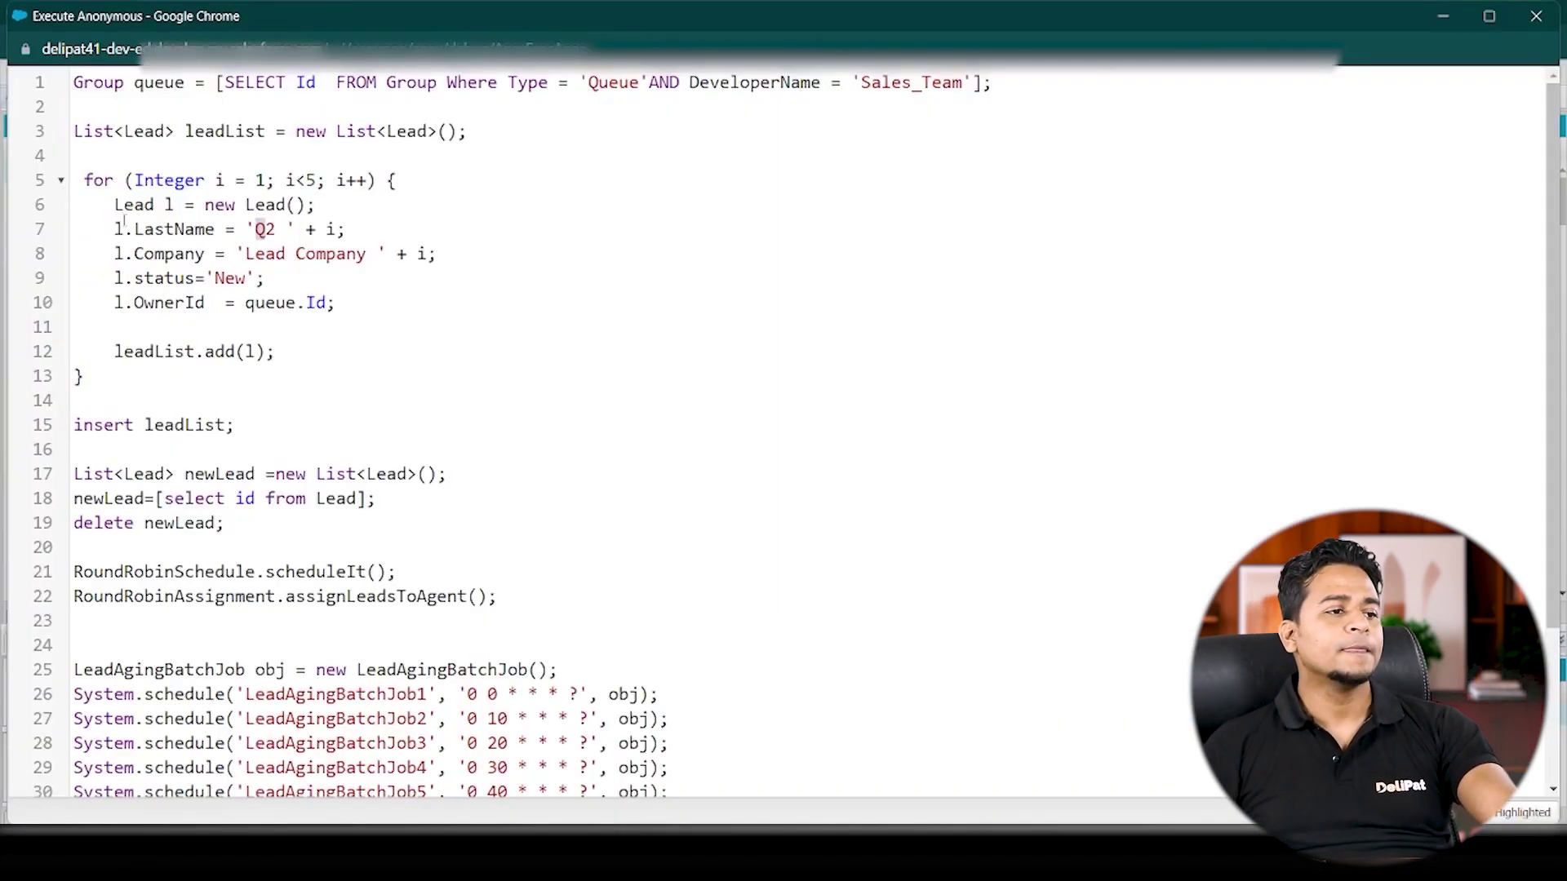
{"action": "left_click_drag", "start_coordinate": [235, 425], "coordinate": [36, 59]}
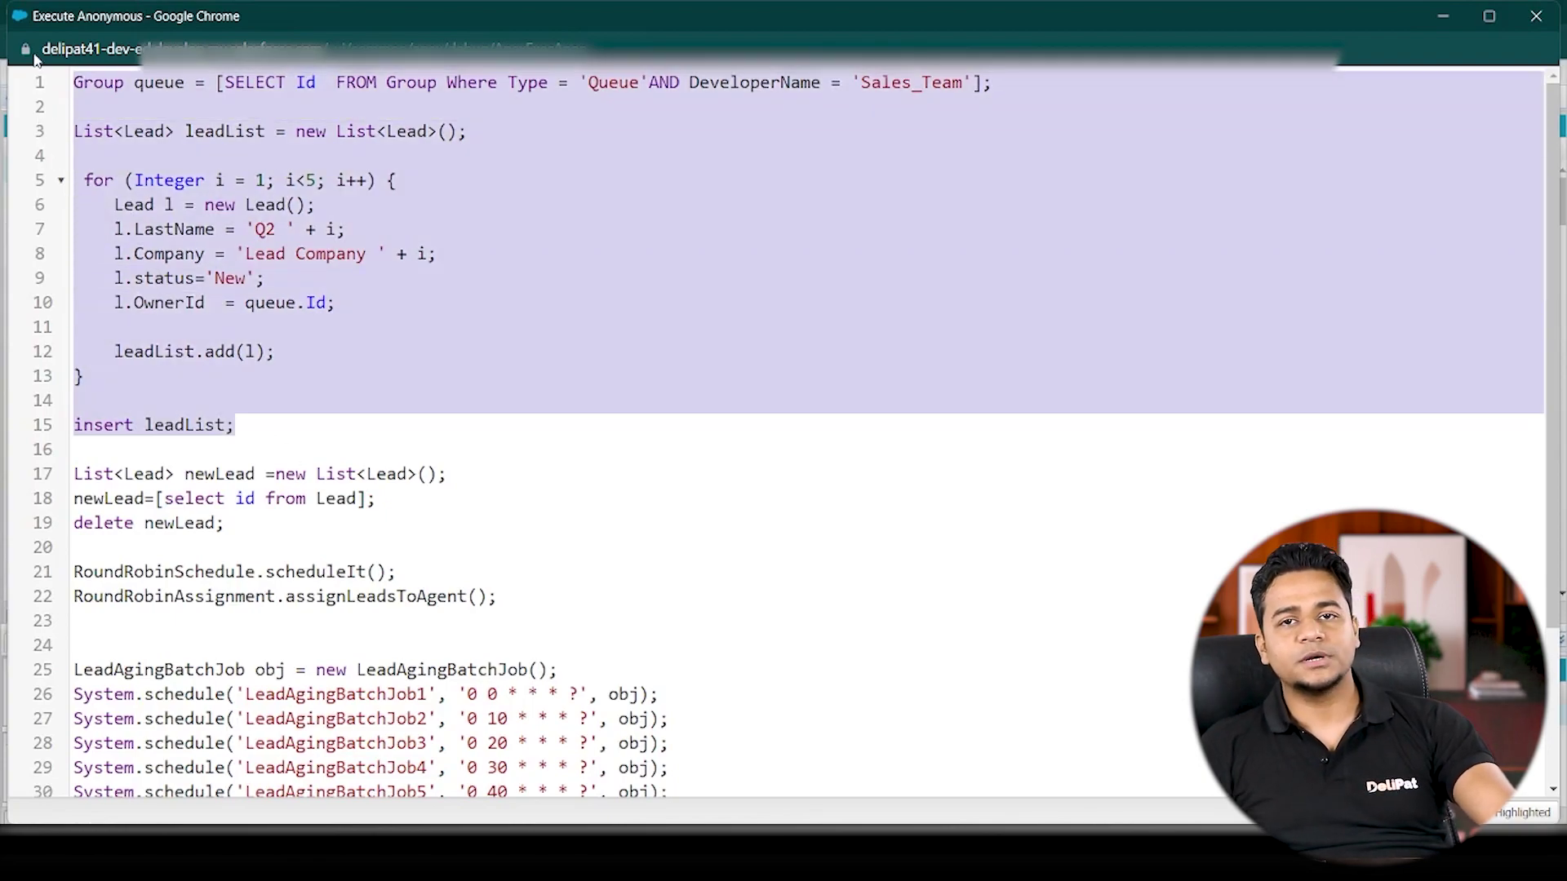
{"action": "left_click", "coordinate": [321, 572]}
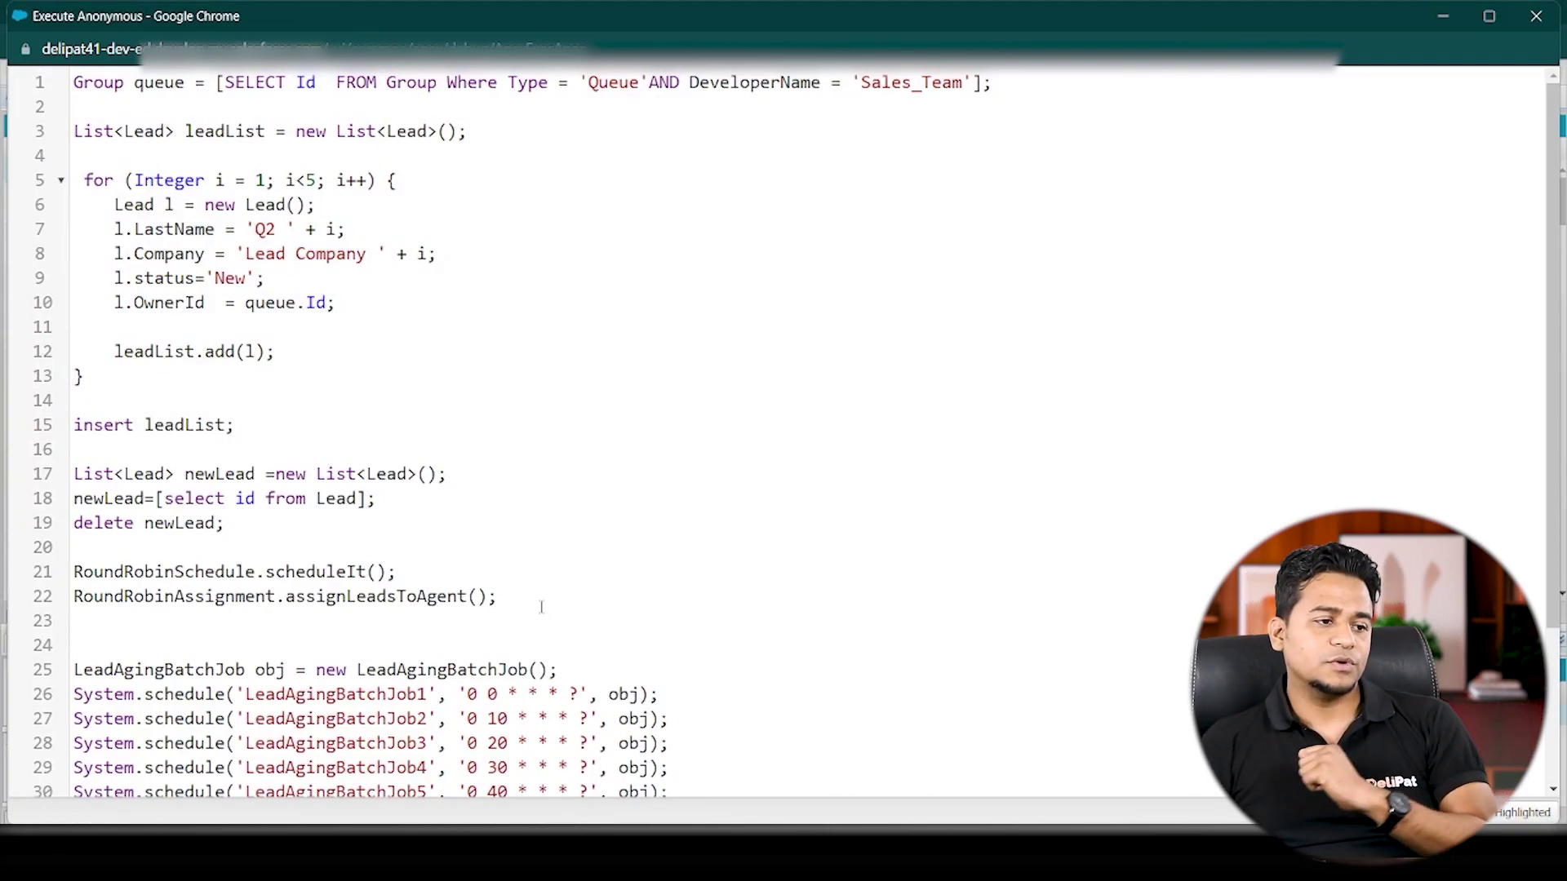
{"action": "double_click", "coordinate": [386, 597]}
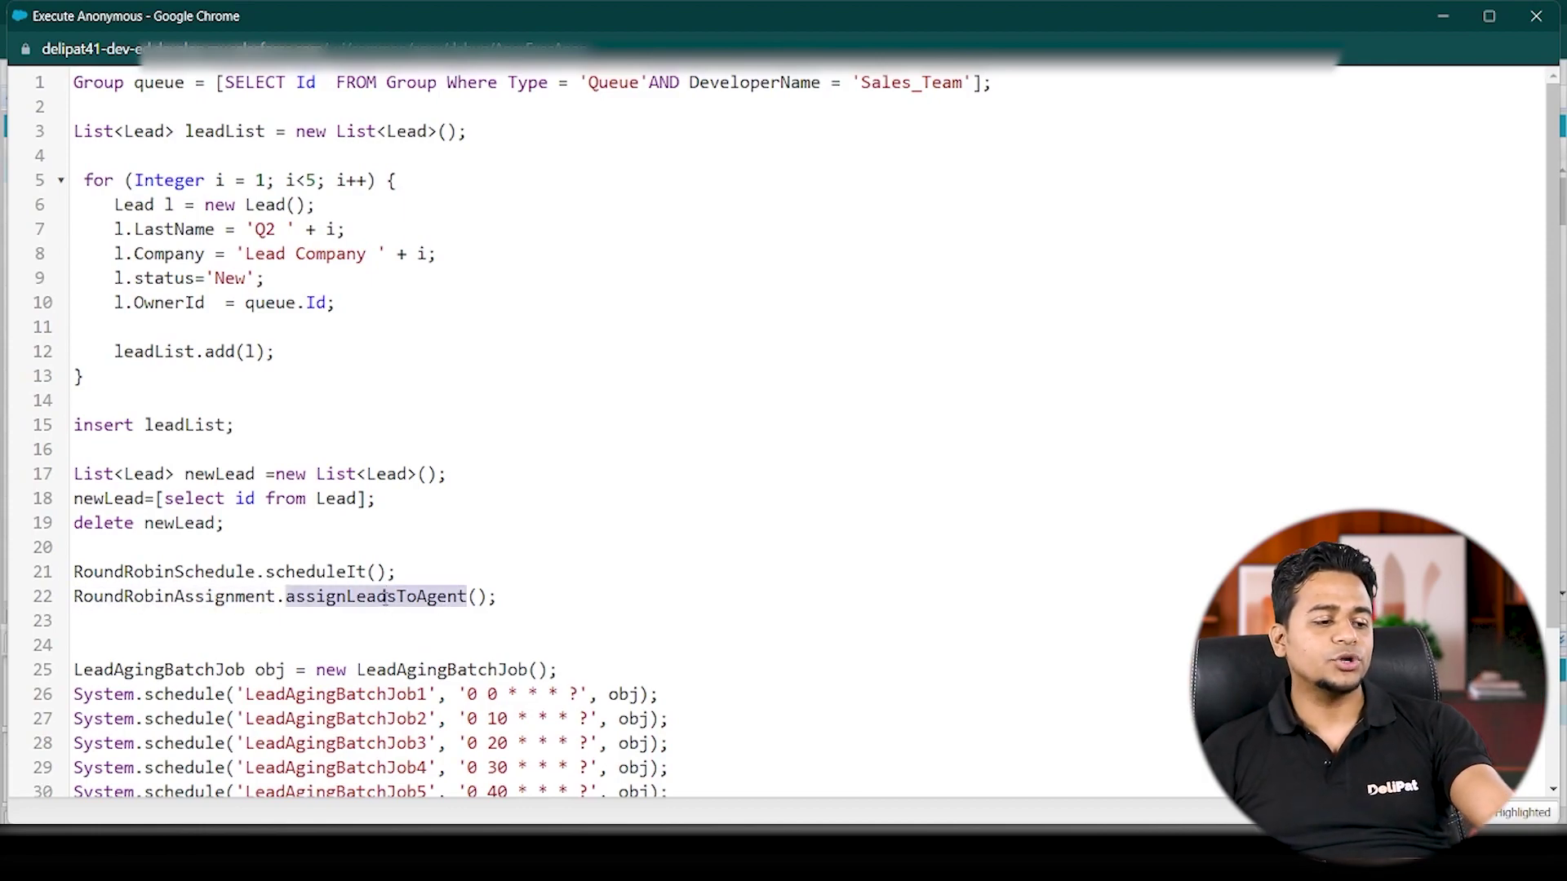
- Compare the lead owners in the Round Robin Test report with the queue records, the agent availabilities and the Sales Team queue's members
{"action": "key", "text": "alt+Tab"}
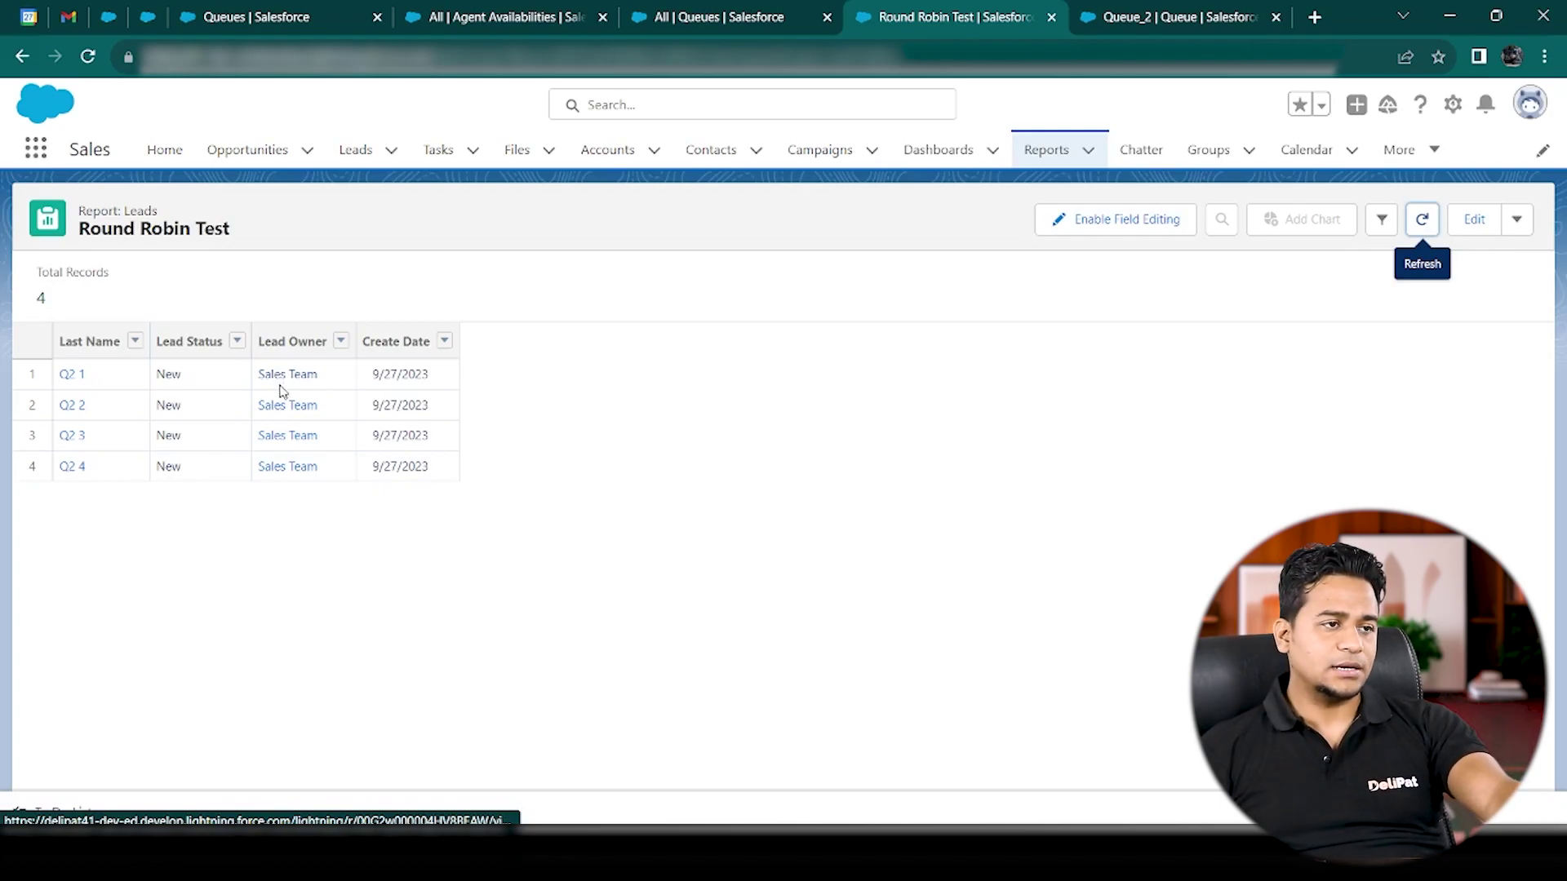
{"action": "left_click", "coordinate": [674, 23]}
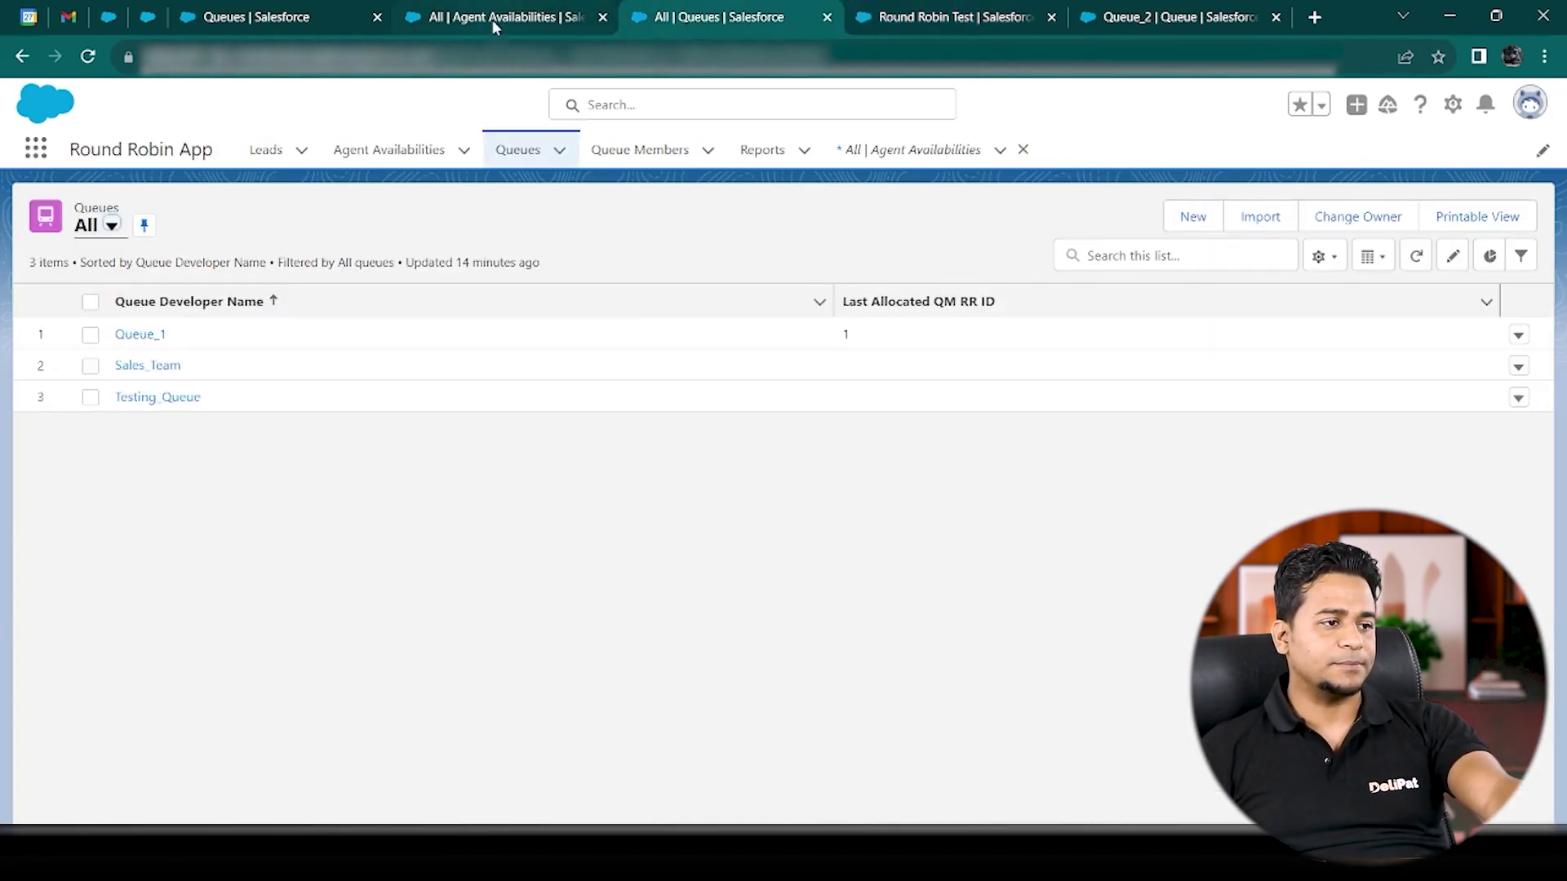
{"action": "left_click", "coordinate": [490, 20]}
{"action": "left_click", "coordinate": [210, 16]}
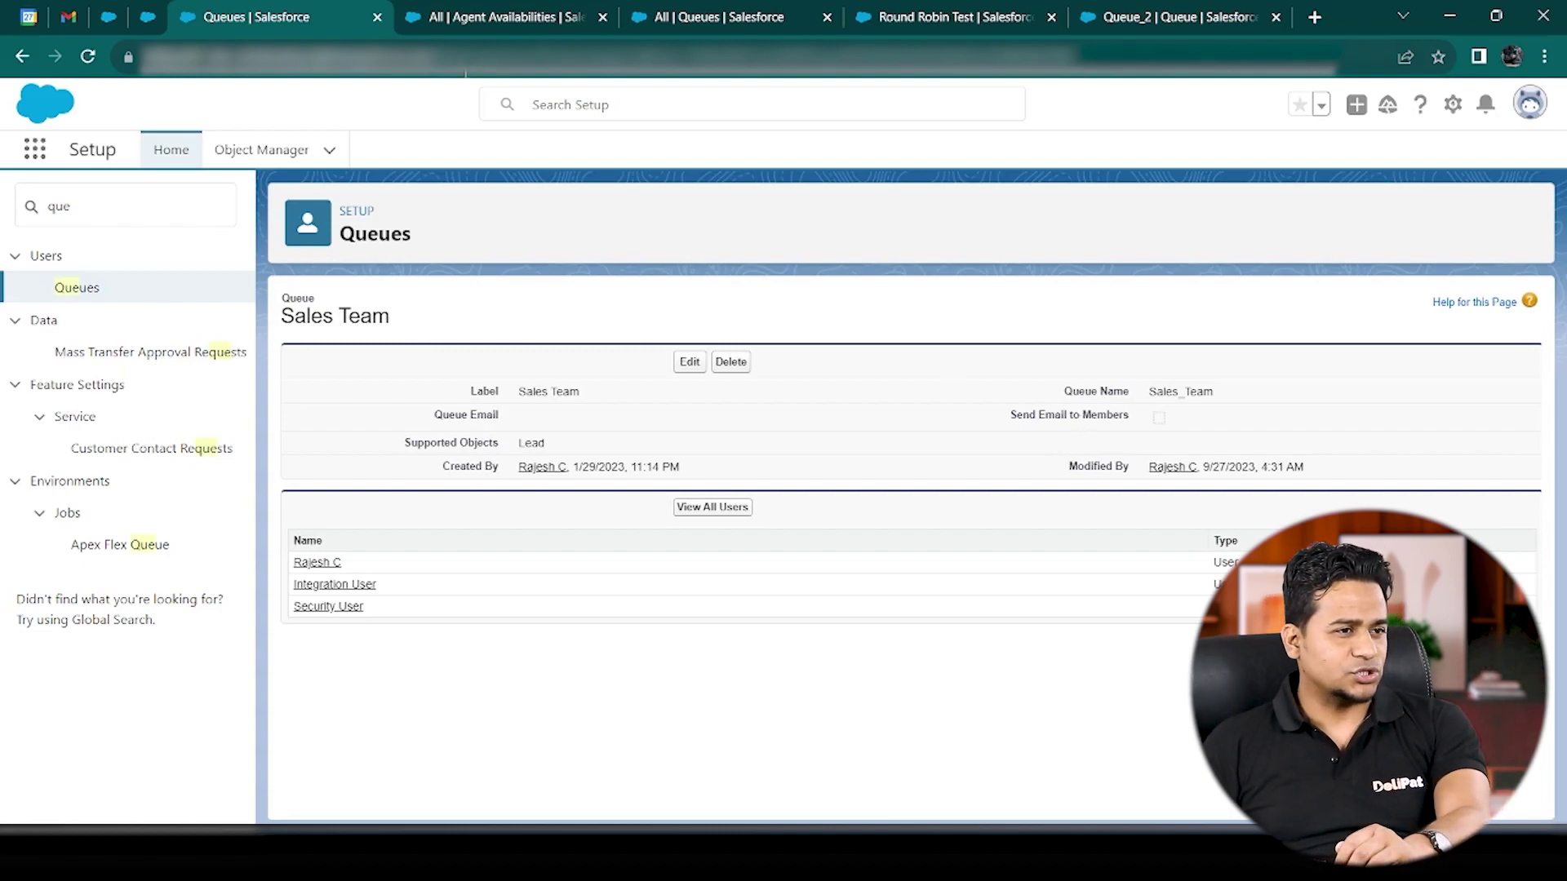
{"action": "left_click", "coordinate": [463, 18]}
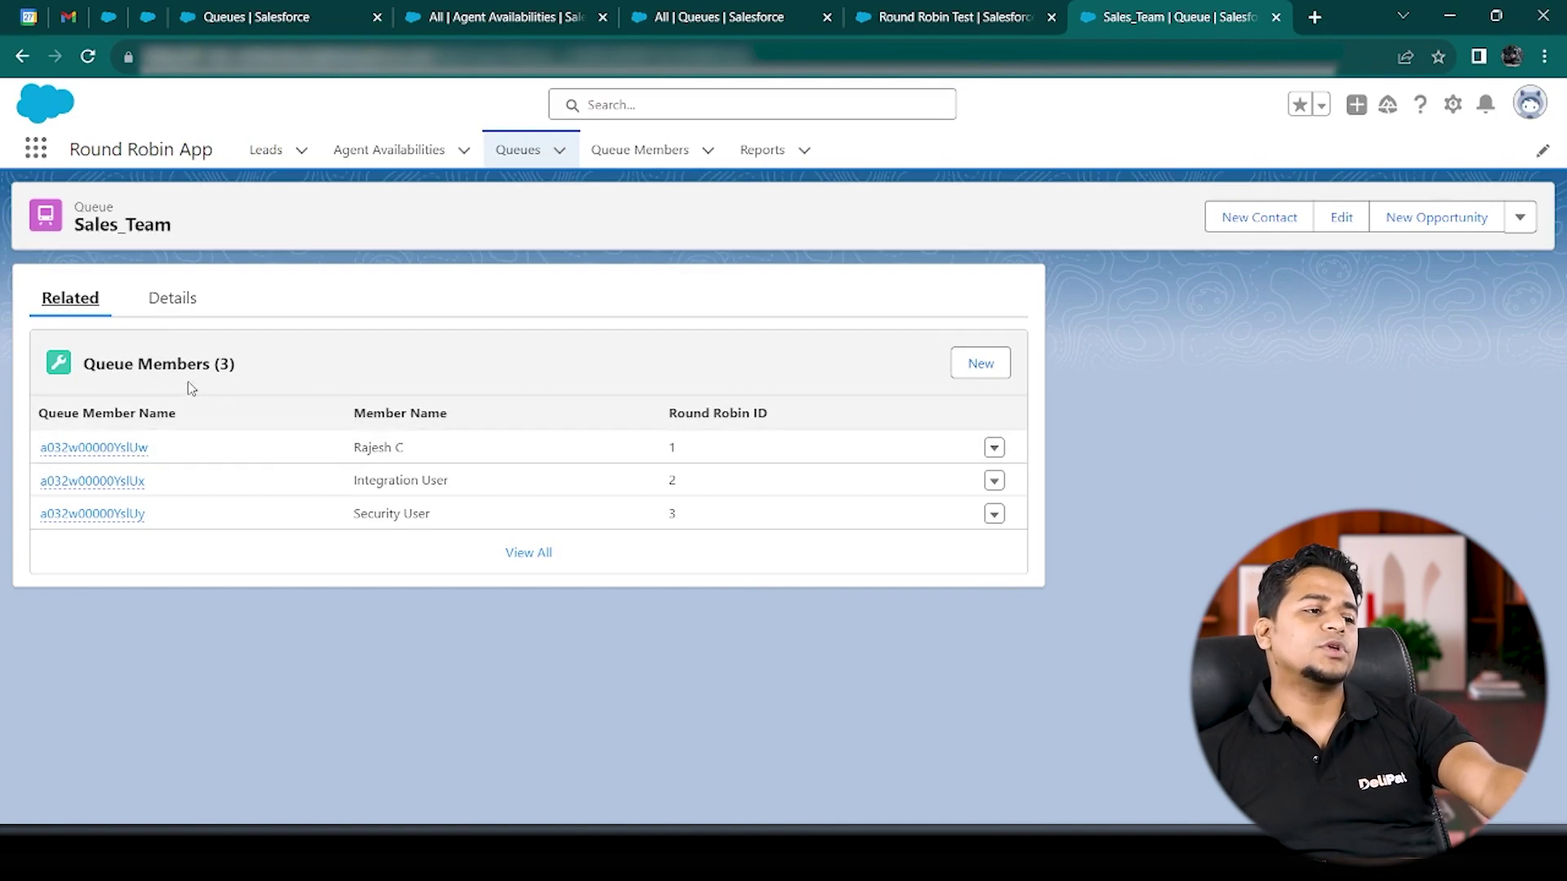
{"action": "left_click_drag", "start_coordinate": [167, 230], "coordinate": [90, 237]}
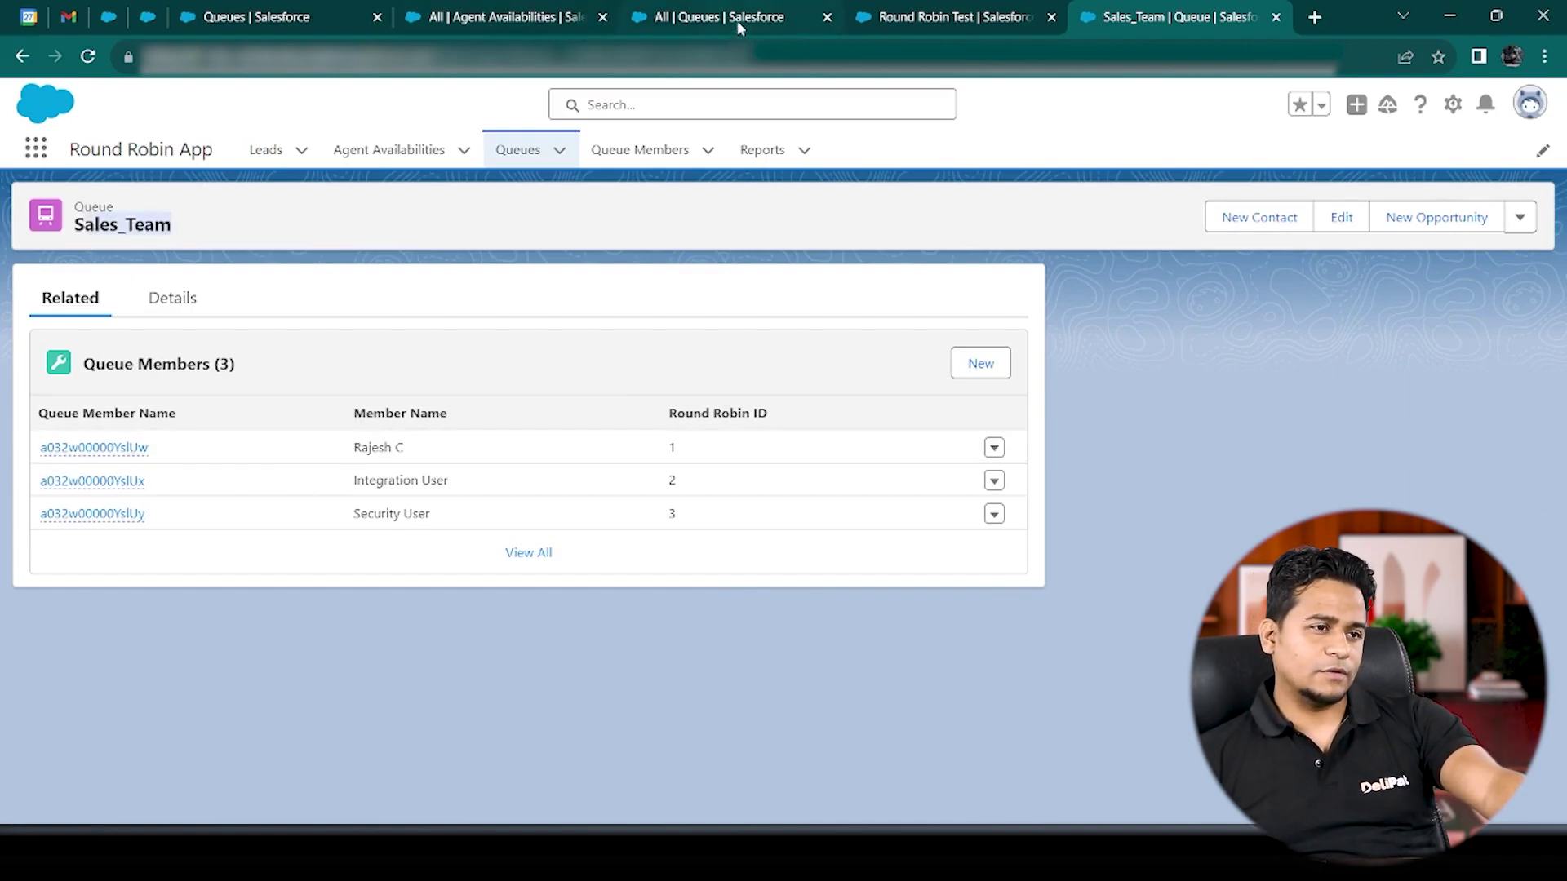
{"action": "left_click", "coordinate": [925, 19]}
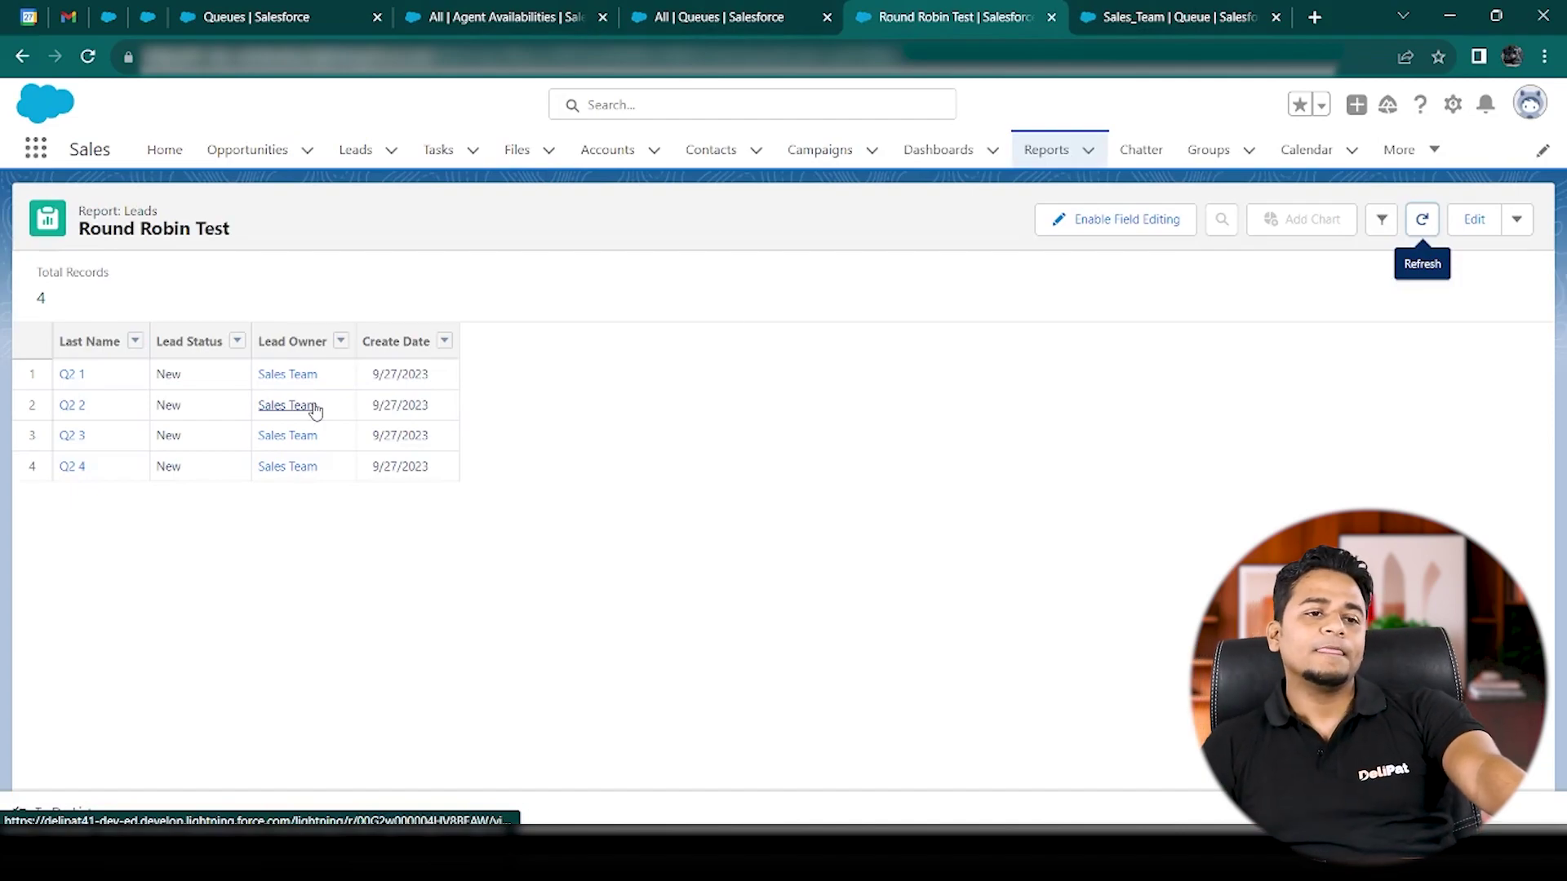
- Examine the Sales_Team queue record's member names, their round robin IDs and the Last Allocated QM RR ID
{"action": "left_click", "coordinate": [1154, 33]}
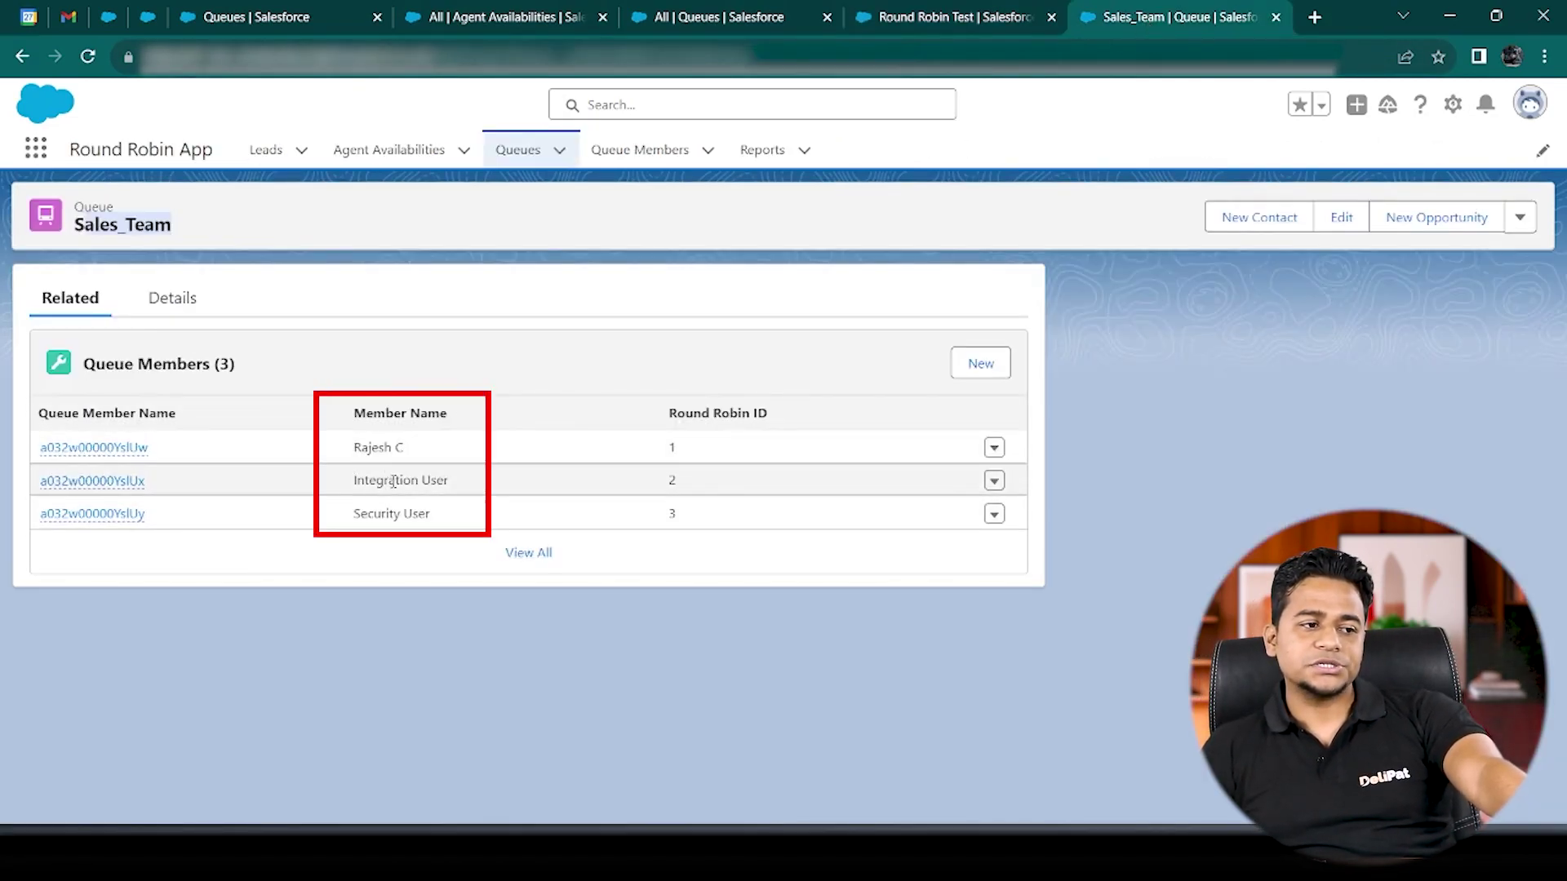
{"action": "left_click", "coordinate": [378, 532]}
{"action": "left_click", "coordinate": [377, 525]}
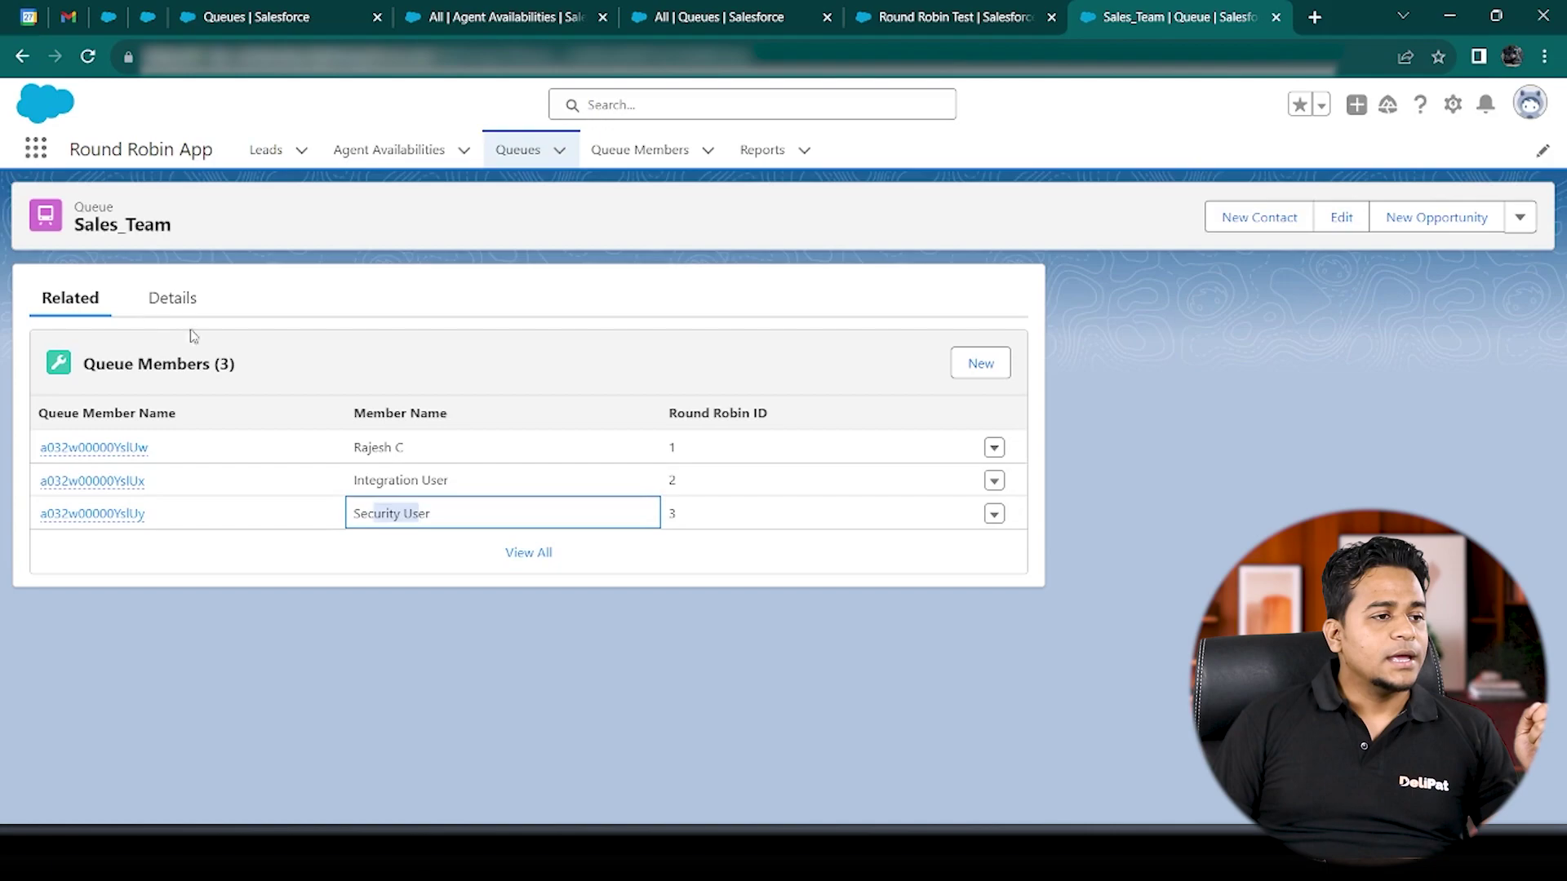
{"action": "left_click", "coordinate": [168, 299]}
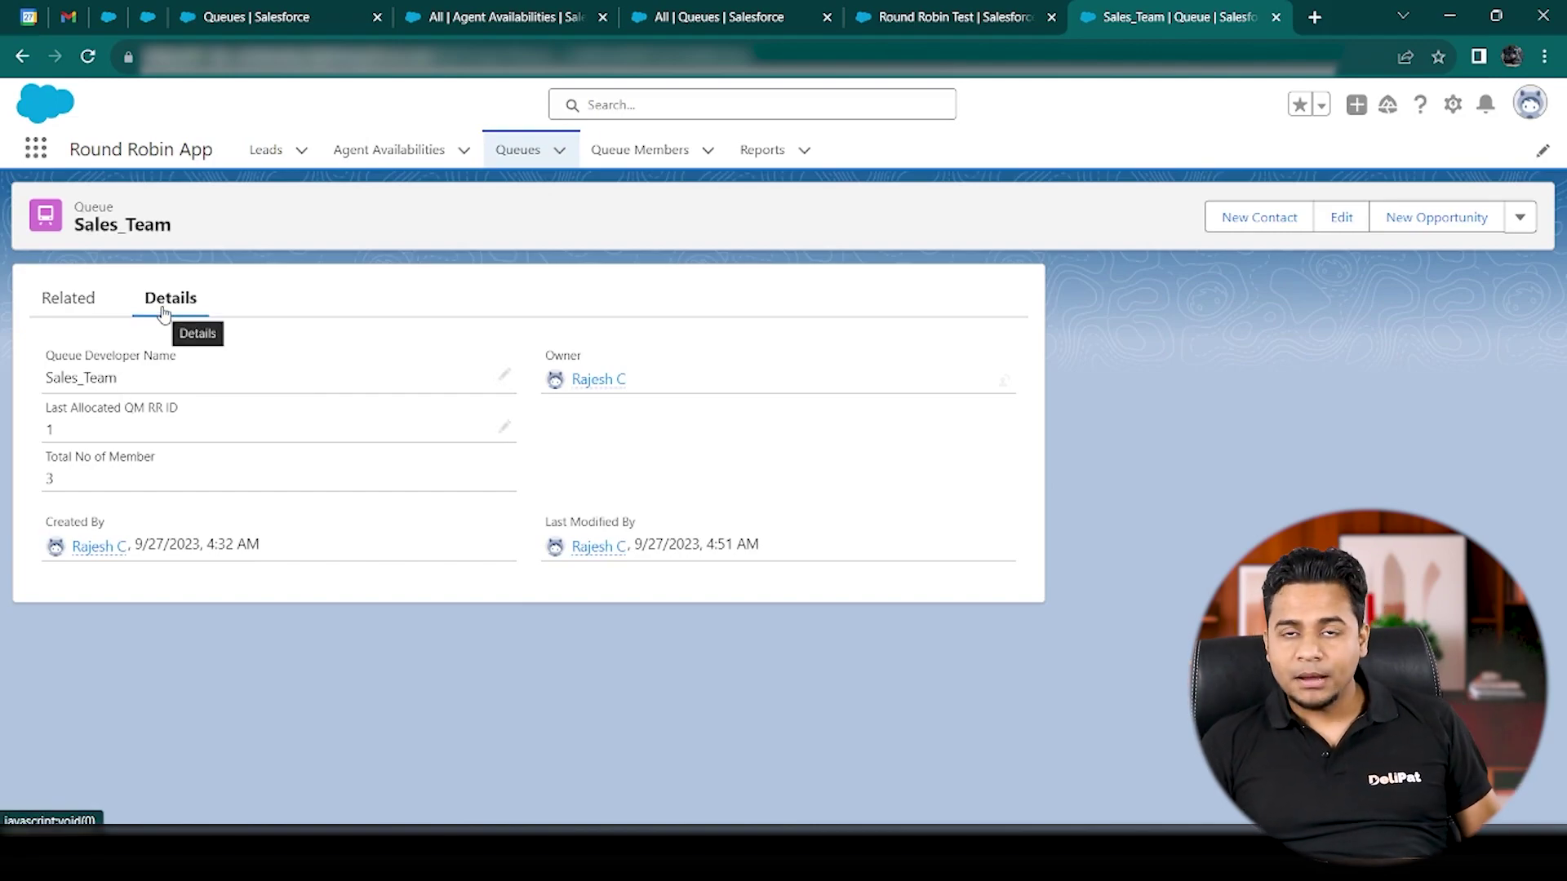
{"action": "mouse_move", "coordinate": [178, 407]}
{"action": "left_mouse_down"}
{"action": "mouse_move", "coordinate": [6, 428]}
{"action": "mouse_move", "coordinate": [179, 406]}
{"action": "left_mouse_up"}
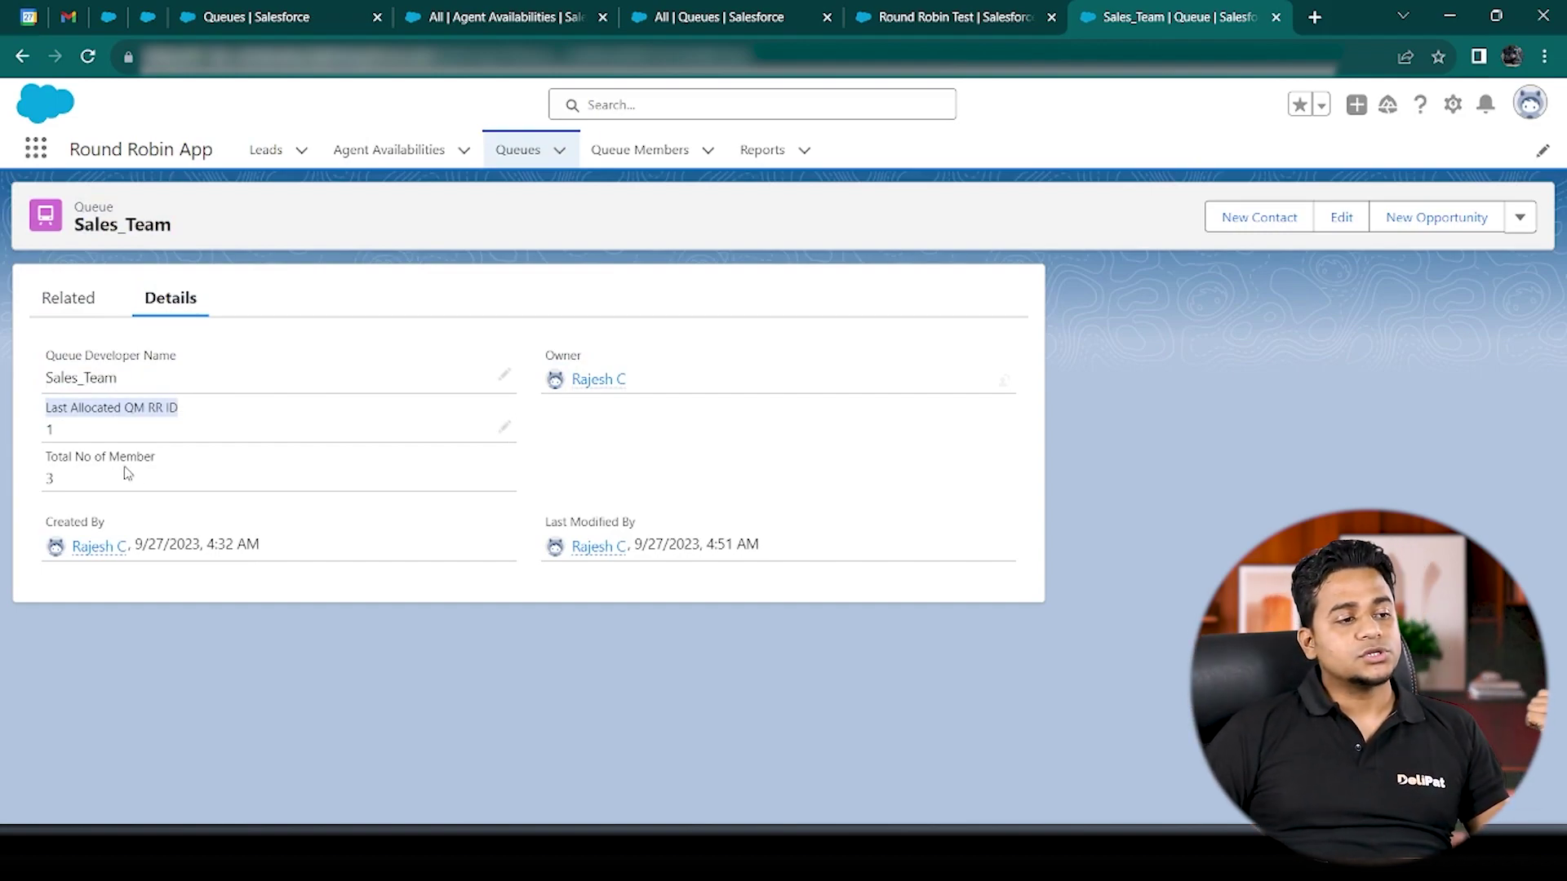
{"action": "left_click_drag", "start_coordinate": [65, 439], "coordinate": [45, 430]}
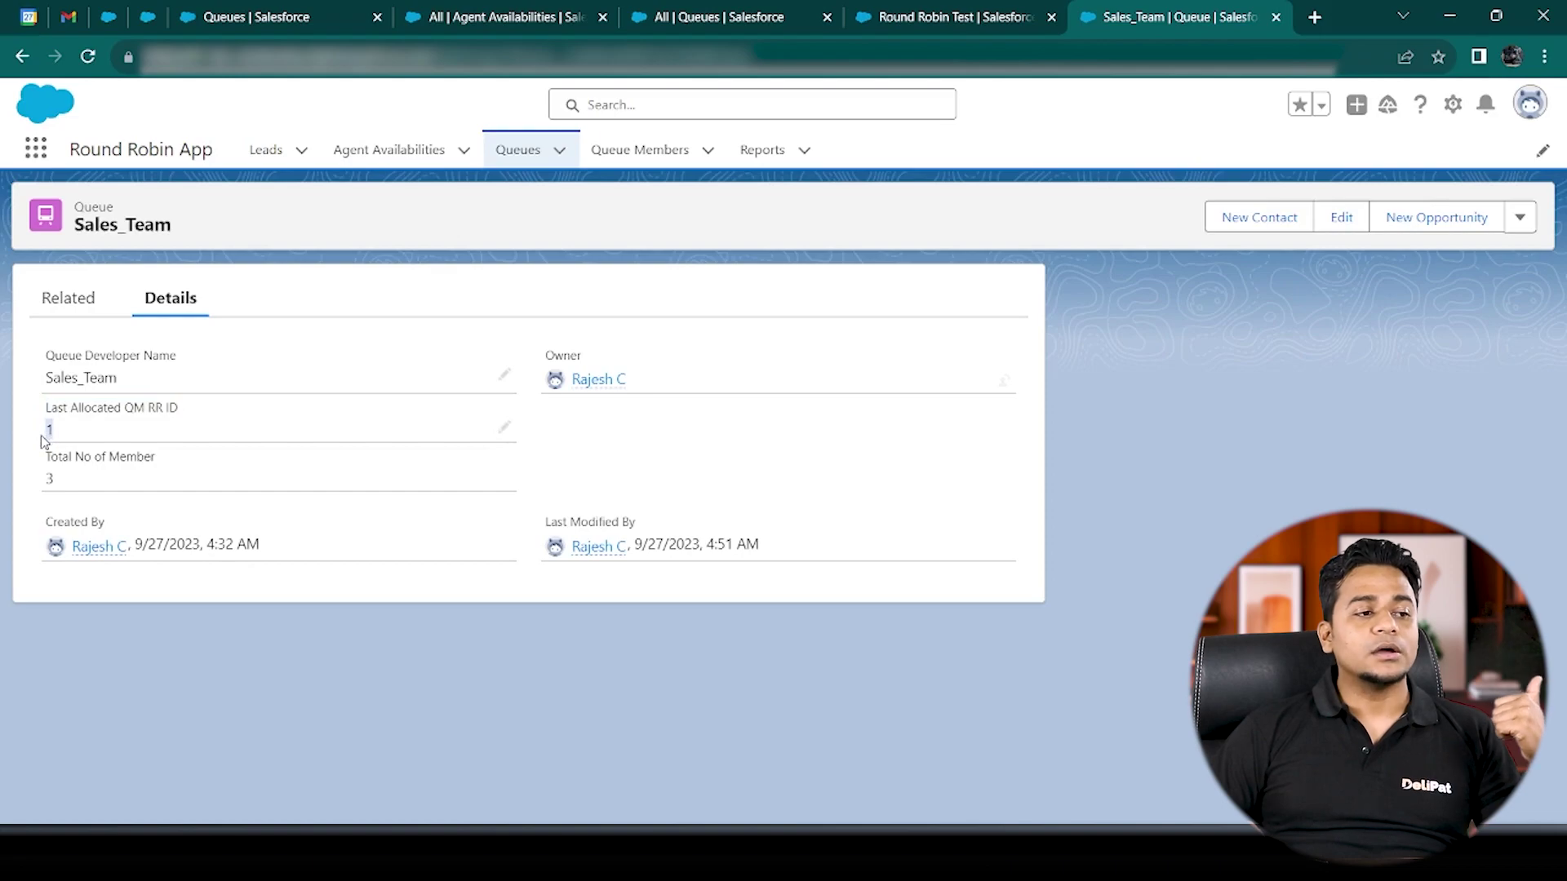
{"action": "left_click", "coordinate": [59, 302]}
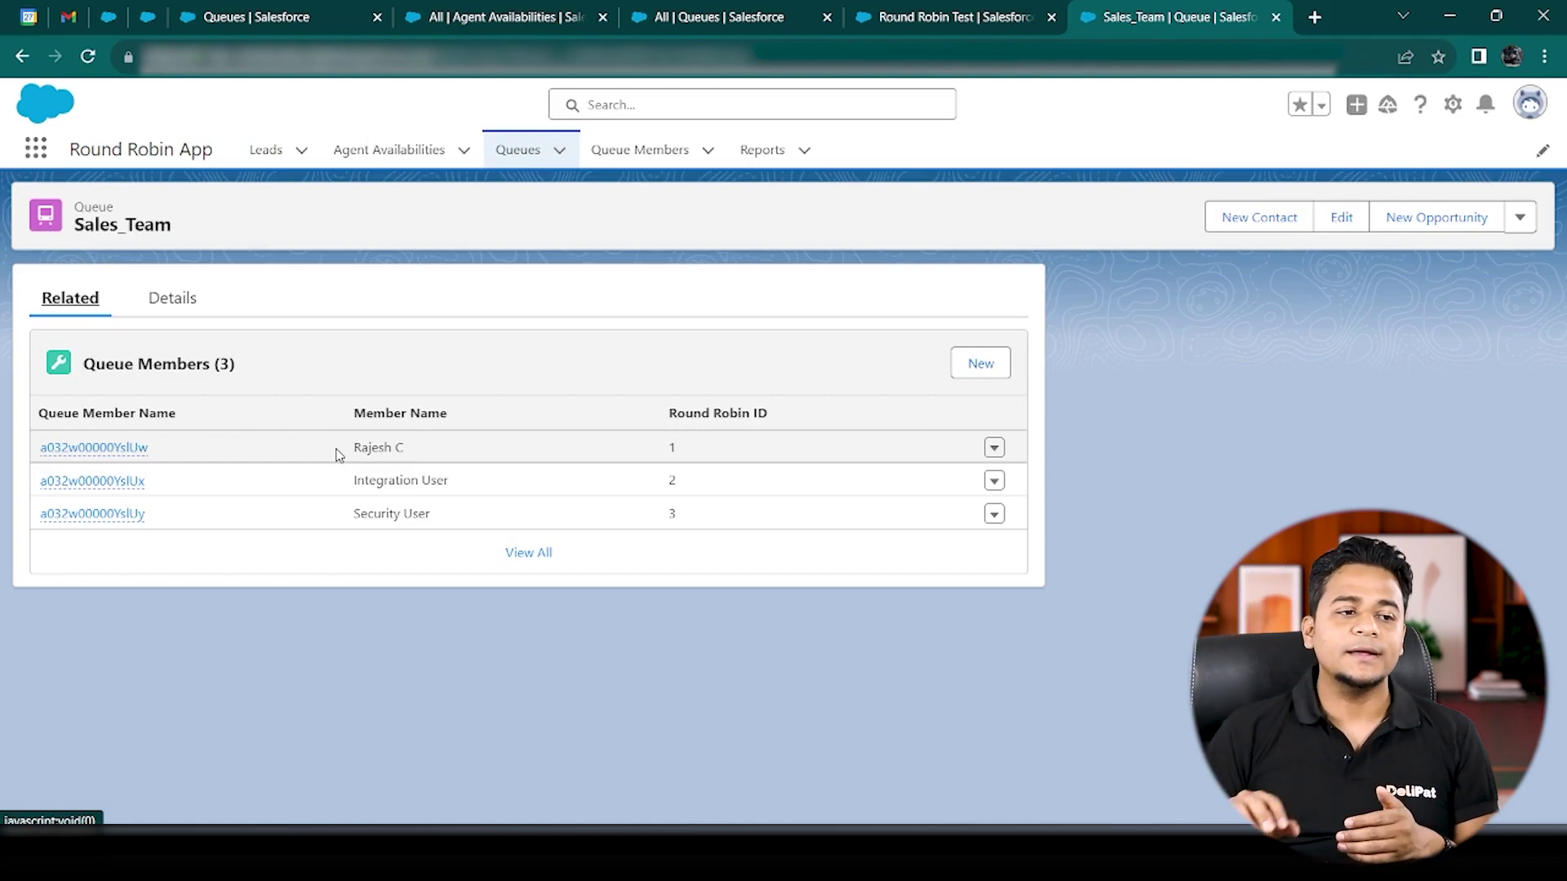
{"action": "left_click_drag", "start_coordinate": [448, 482], "coordinate": [378, 481]}
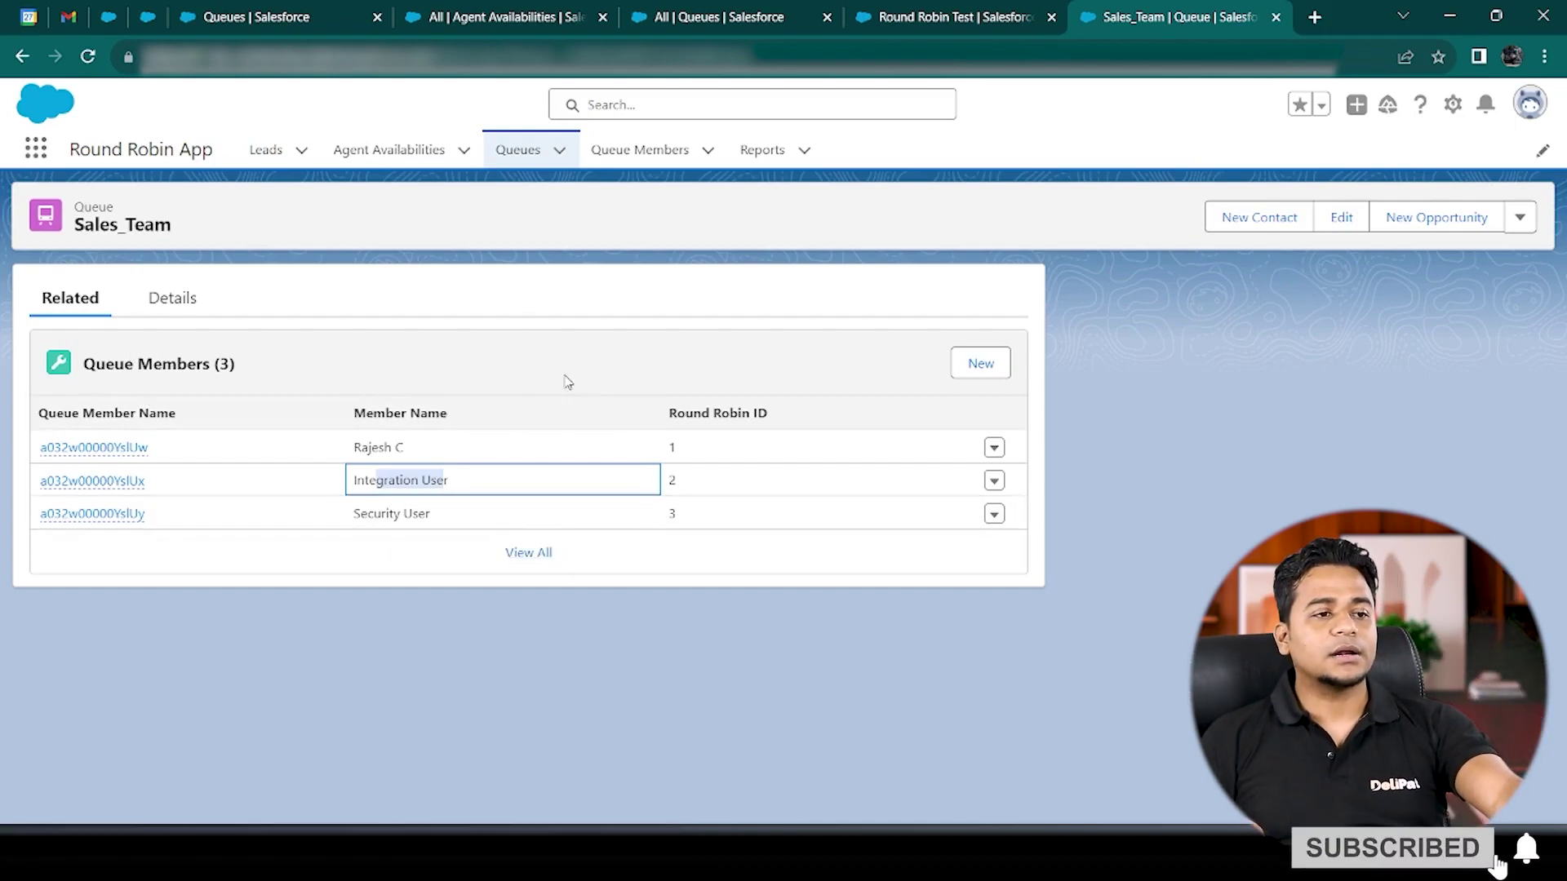
- Sort the Round Robin Test report by Last Name in ascending order
{"action": "left_click", "coordinate": [906, 24]}
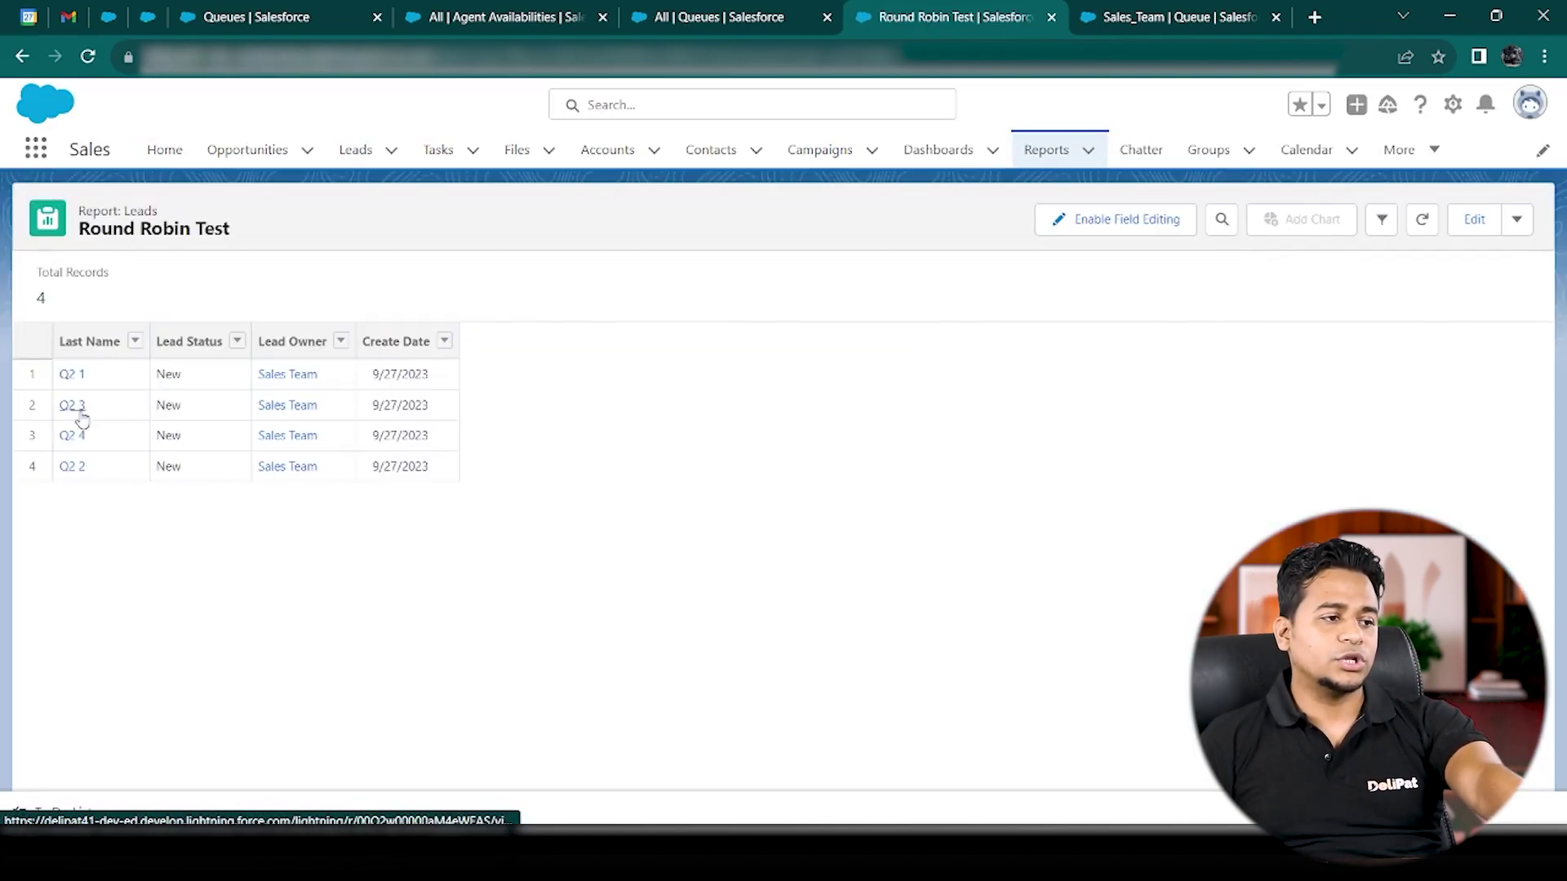
{"action": "left_click", "coordinate": [91, 343]}
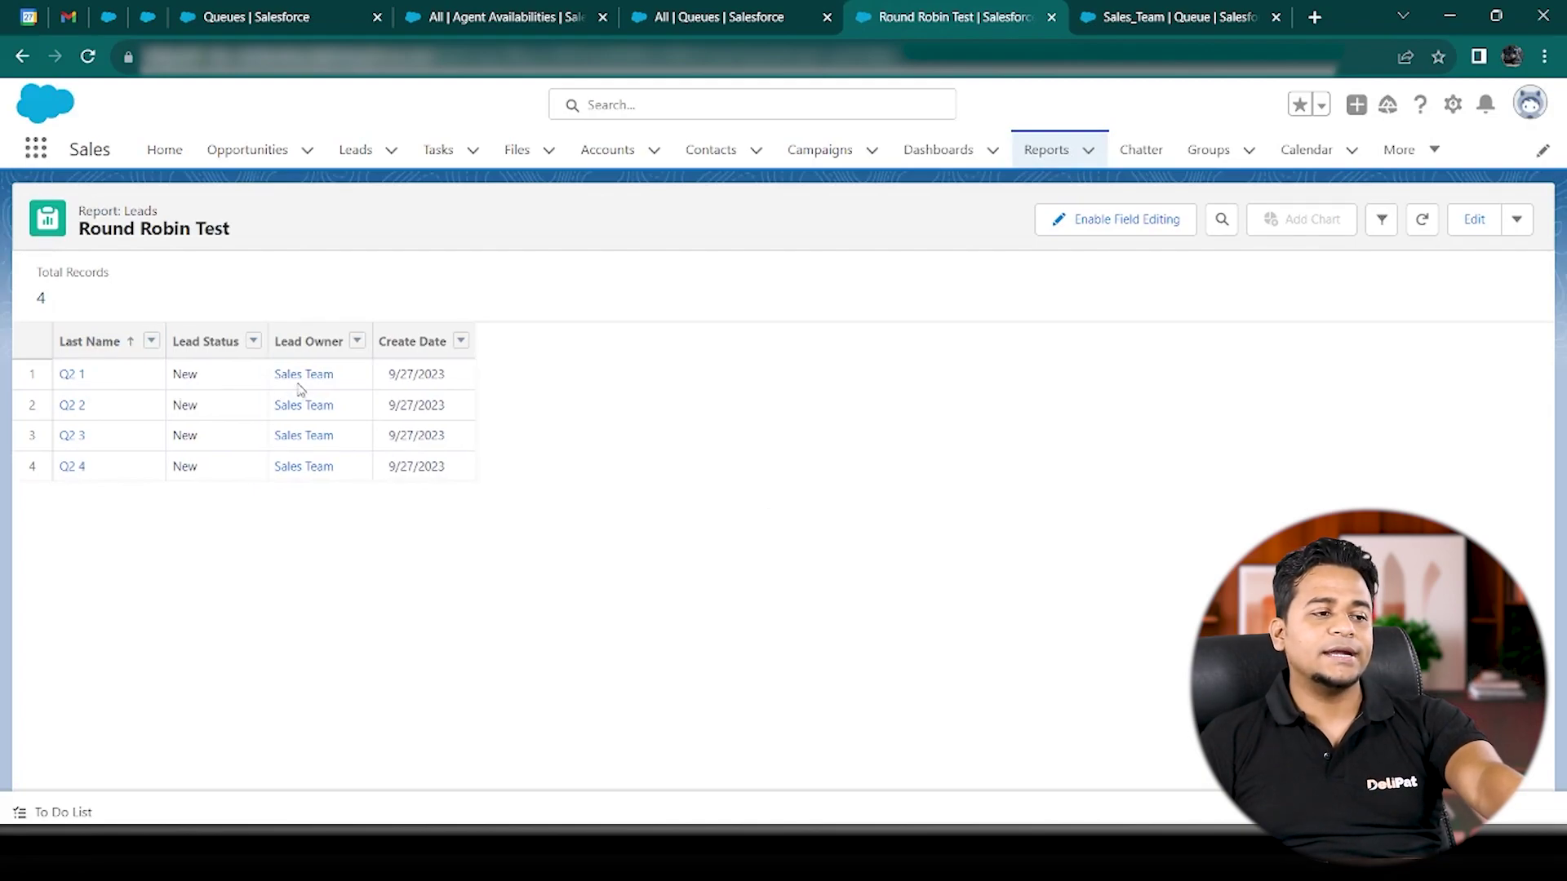
- Check the Sales_Team queue's last allocated ID and member order against the report's leads and the agents' caps
{"action": "left_click", "coordinate": [1159, 18]}
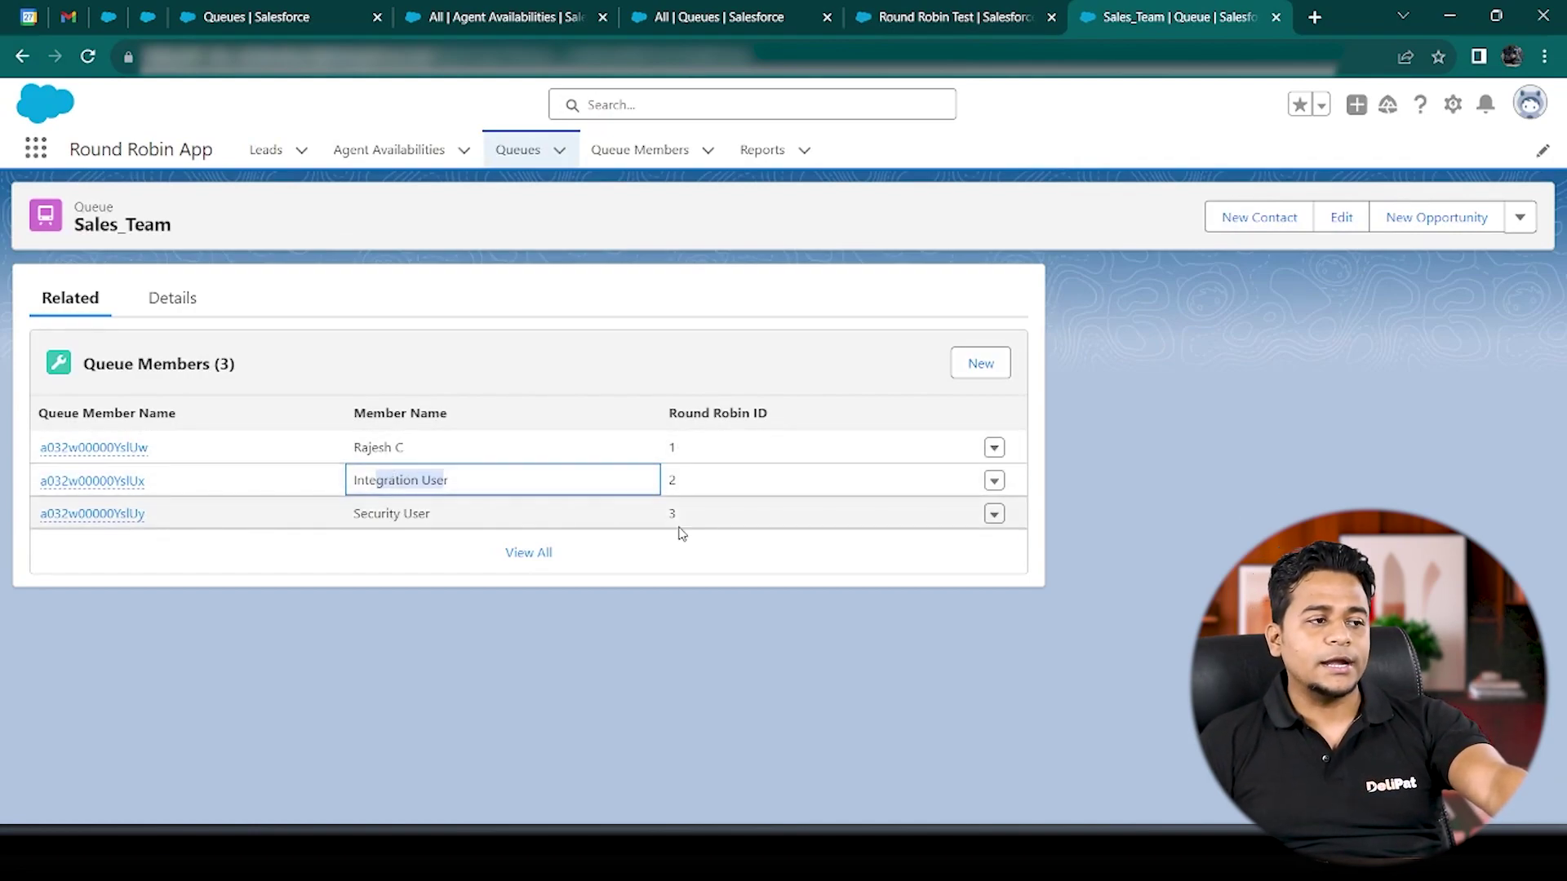
{"action": "left_click", "coordinate": [171, 310]}
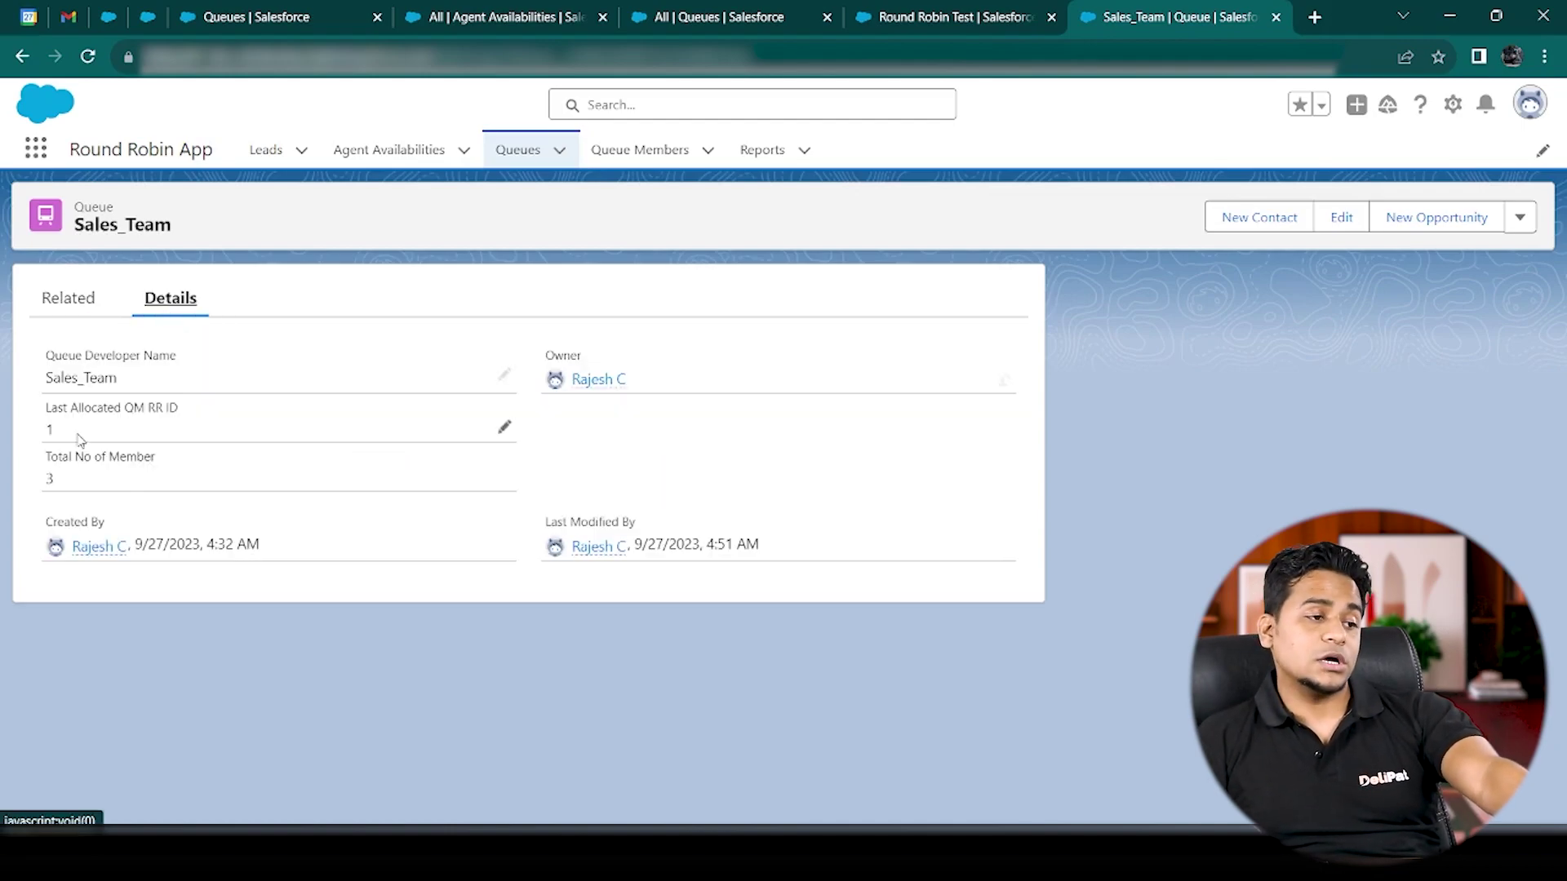
{"action": "left_click", "coordinate": [70, 294]}
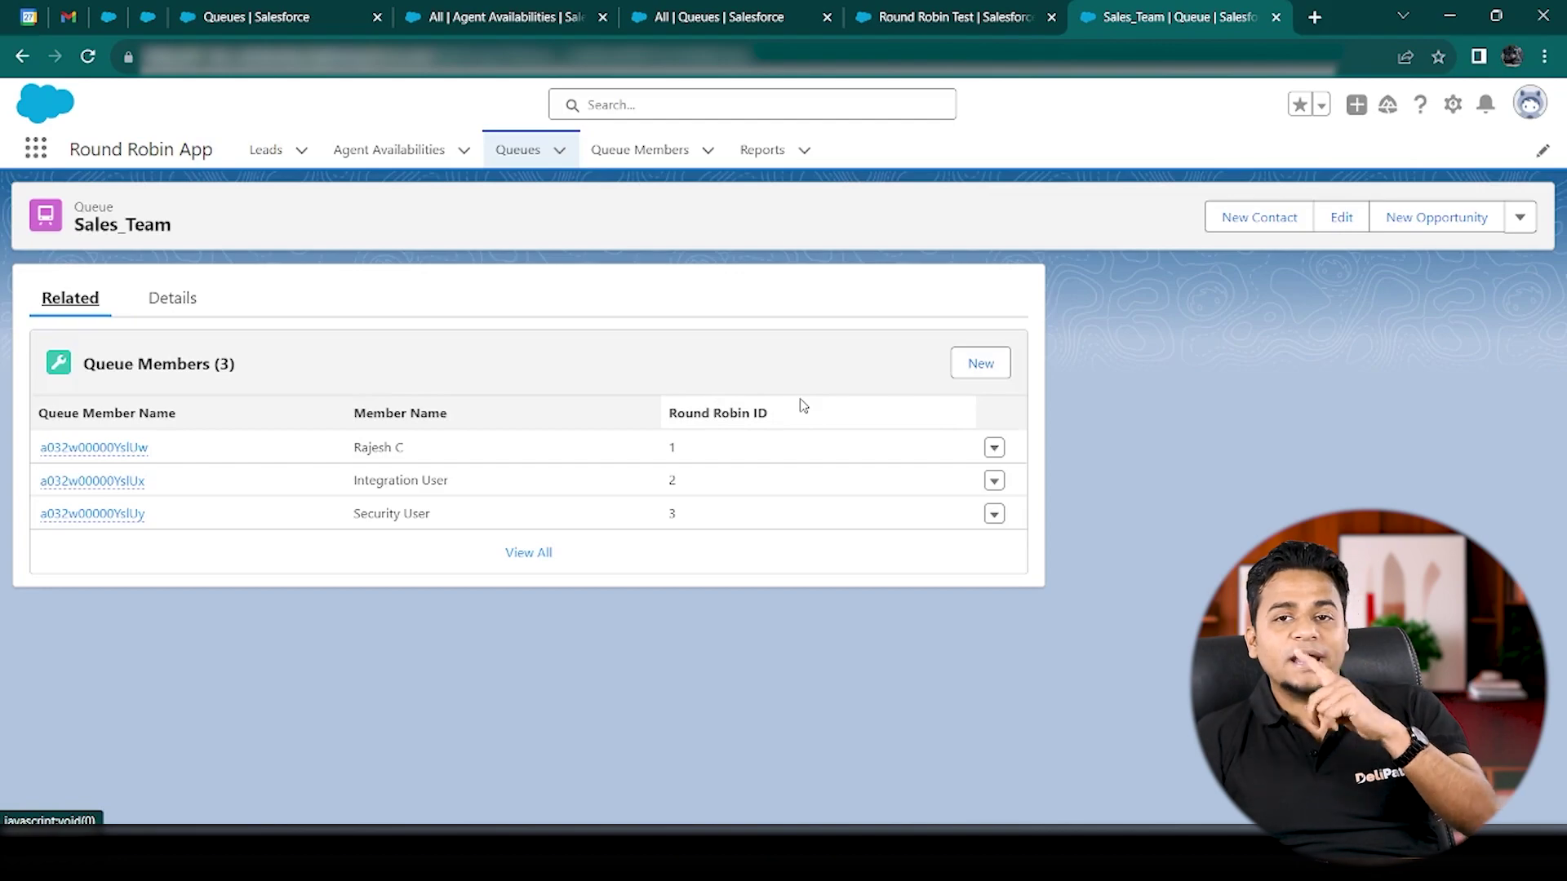
{"action": "left_click", "coordinate": [882, 18]}
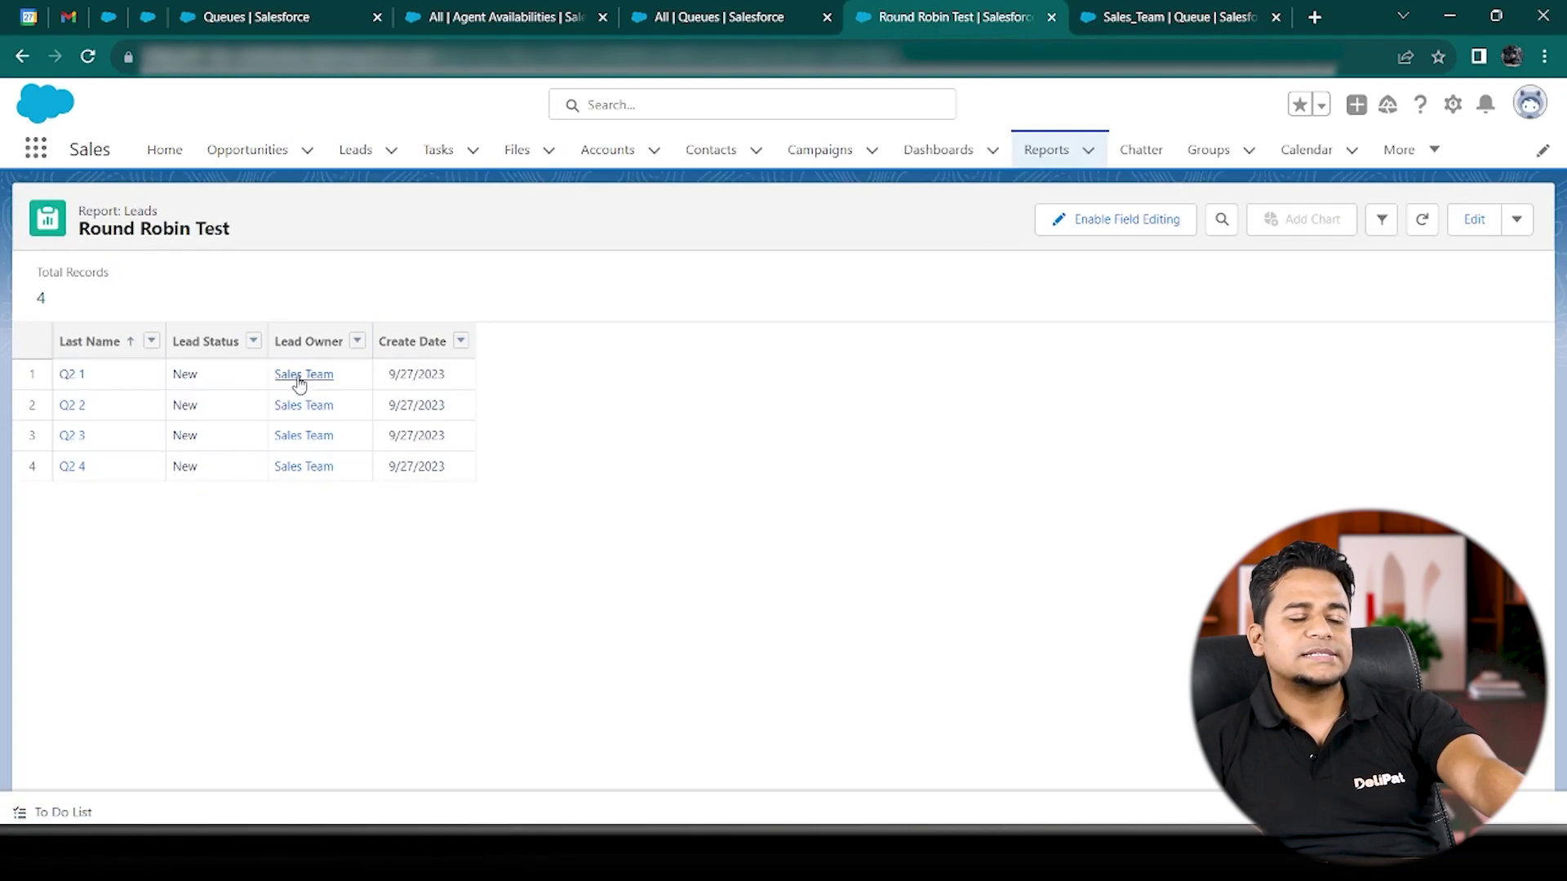
{"action": "left_click", "coordinate": [1181, 11]}
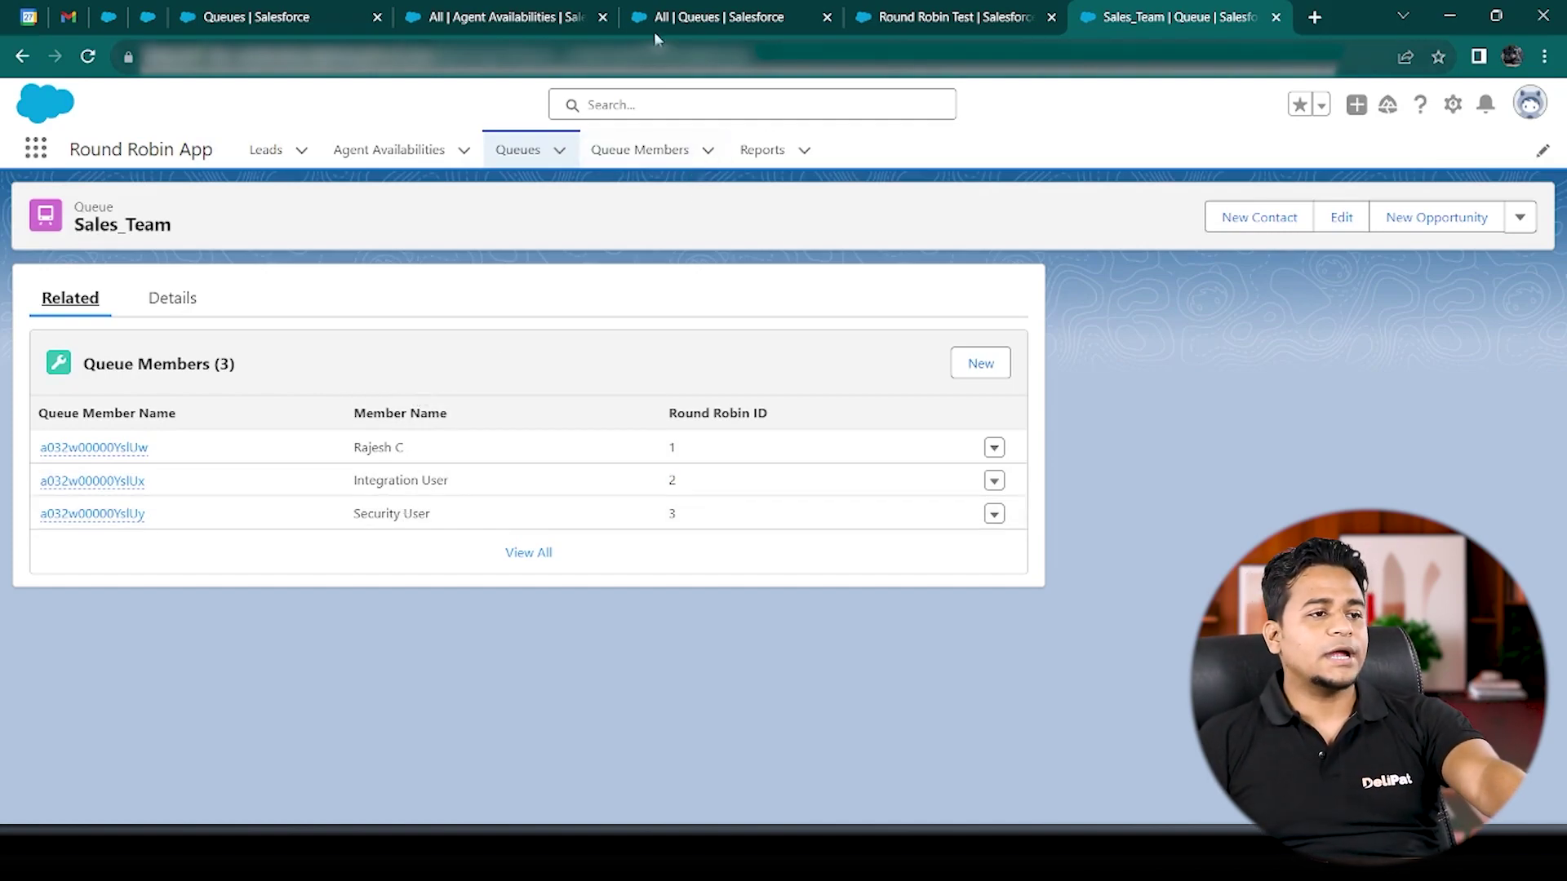
{"action": "left_click", "coordinate": [480, 26]}
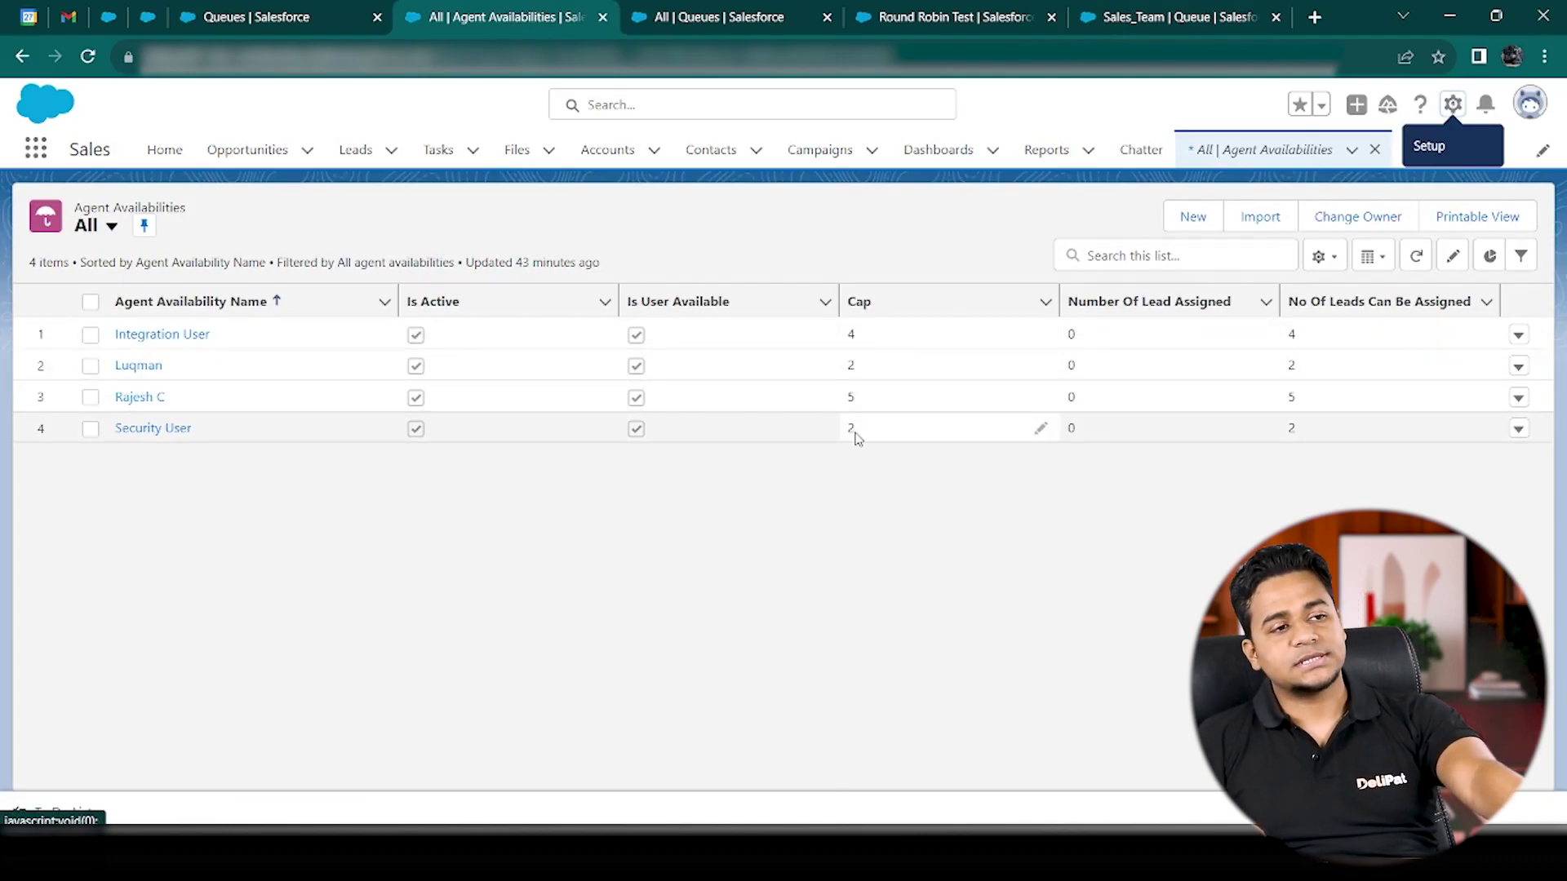
{"action": "left_click", "coordinate": [951, 33]}
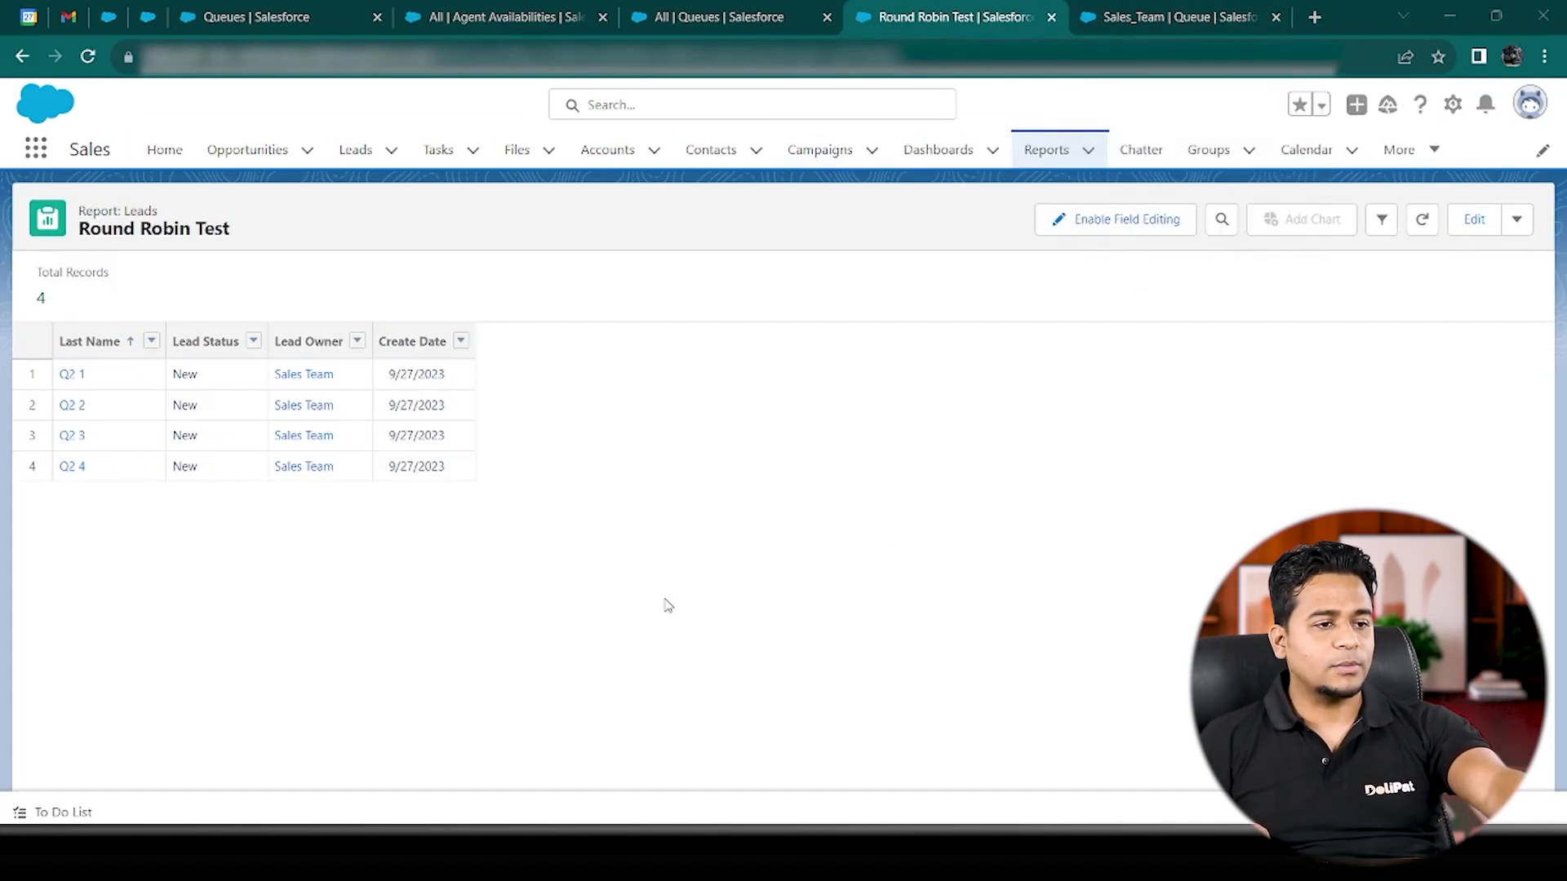
- Execute only the RoundRobinAssignment.assignLeadsToAgent(); line as anonymous Apex and reload the Round Robin Test report
{"action": "key", "text": "alt+Tab"}
{"action": "left_click", "coordinate": [511, 622]}
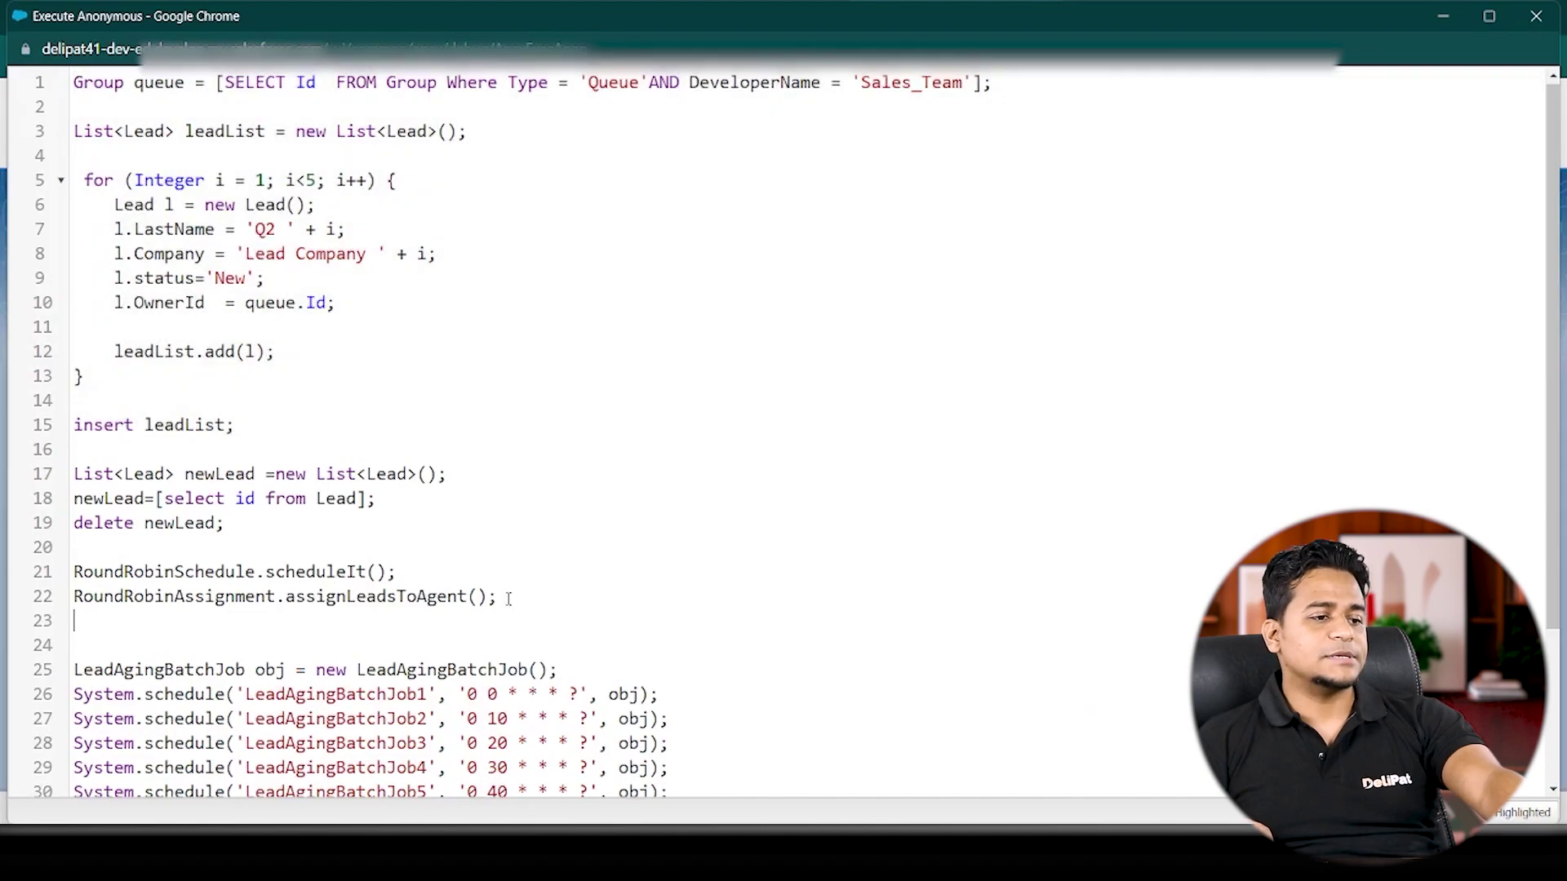
{"action": "left_click_drag", "start_coordinate": [500, 597], "coordinate": [4, 612]}
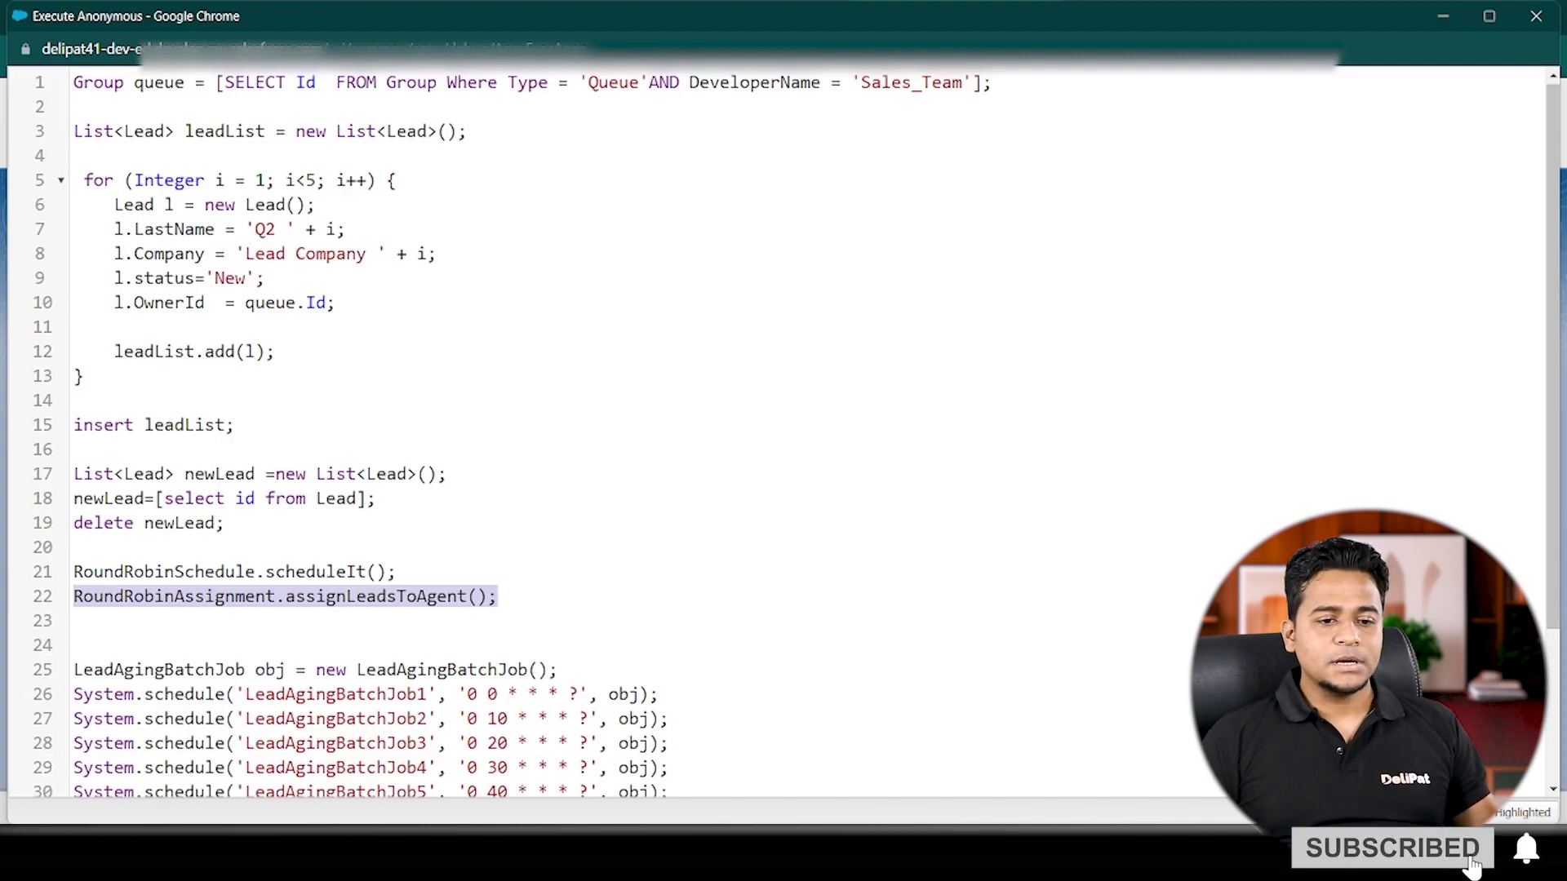
{"action": "left_click", "coordinate": [1522, 813]}
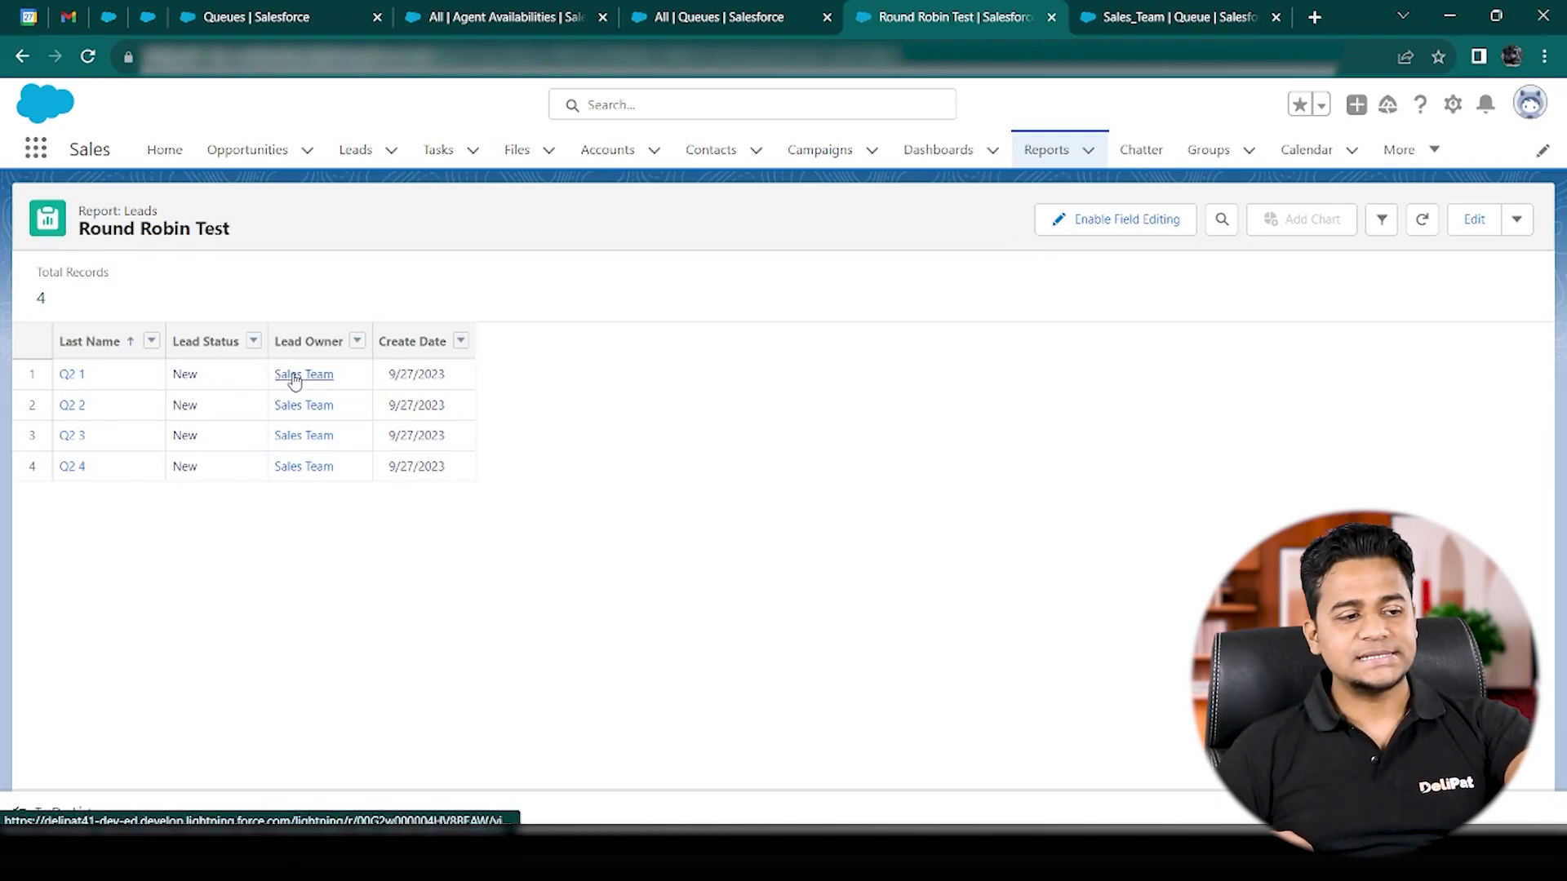
{"action": "left_click", "coordinate": [87, 56]}
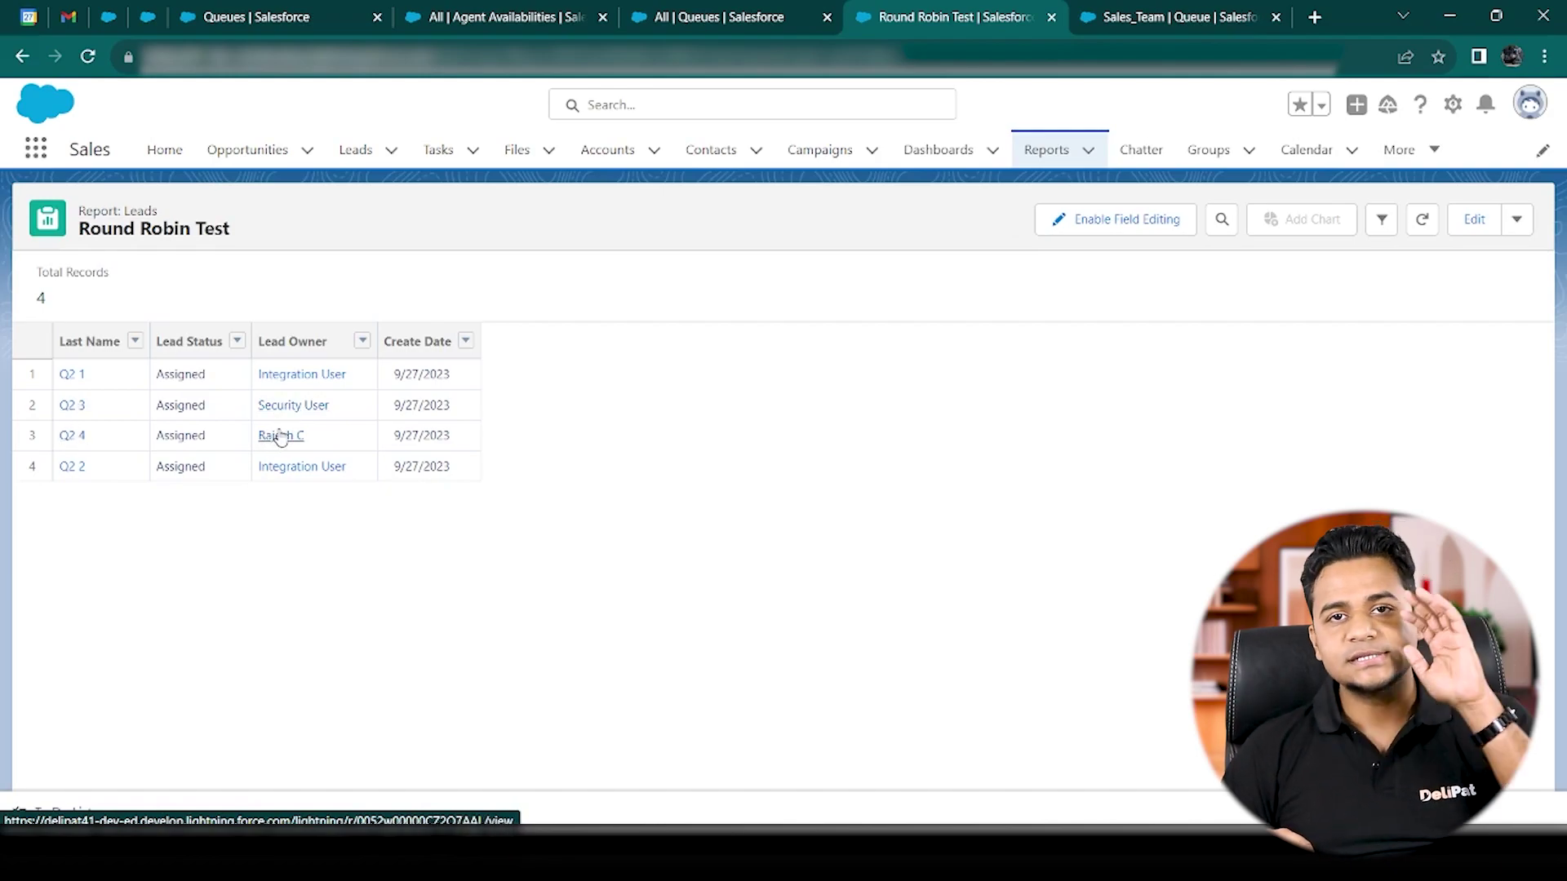
- Compare the report's new lead owners with the Sales_Team queue's Last Allocated QM RR ID and its members' round robin order
{"action": "left_click", "coordinate": [1172, 23]}
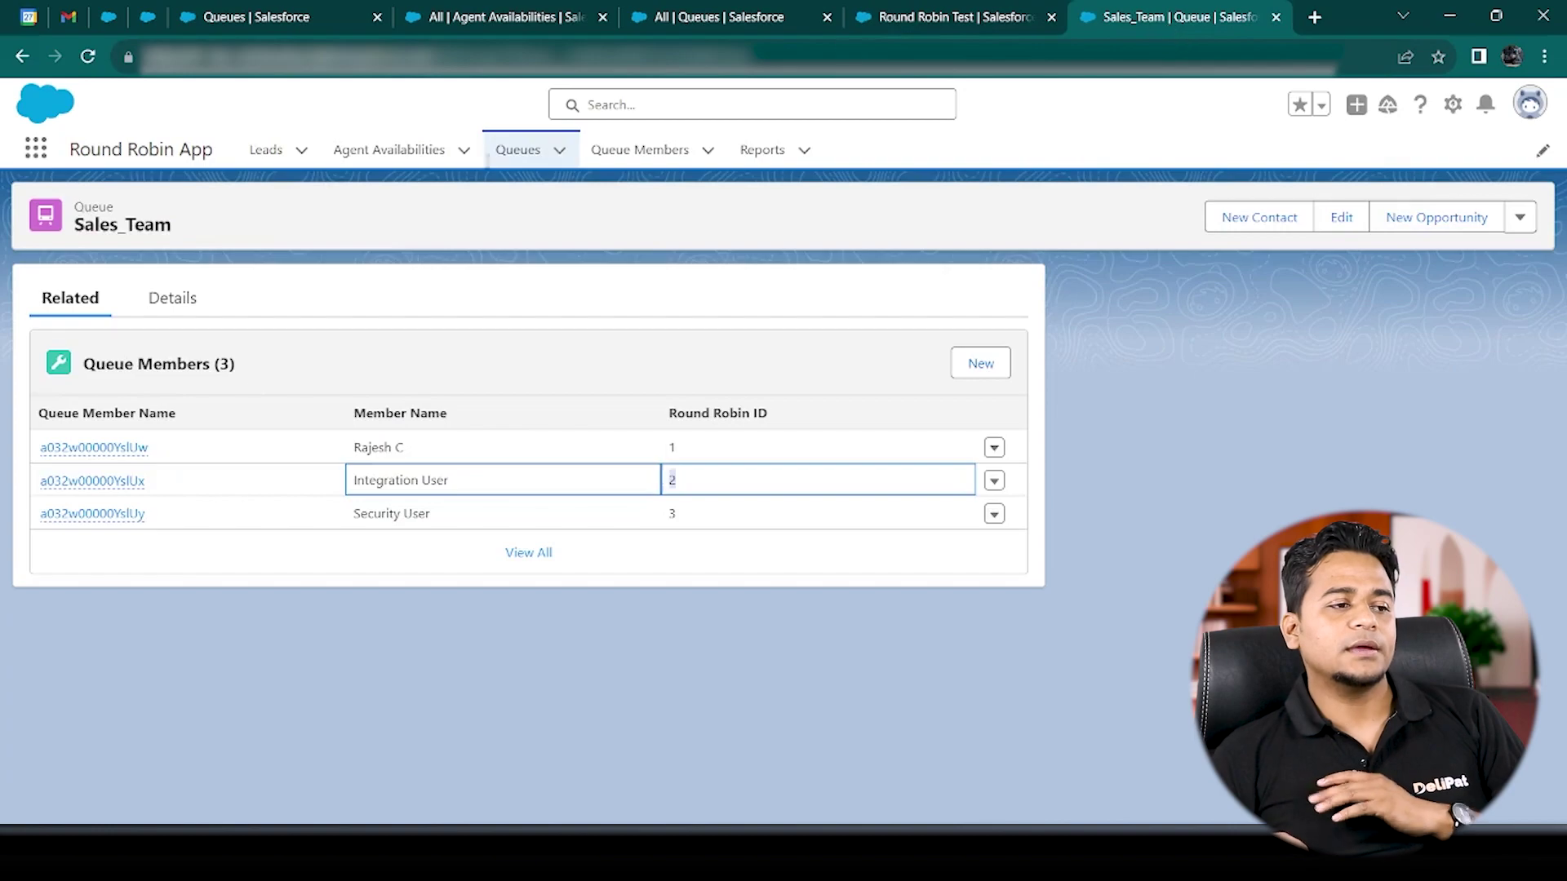
{"action": "left_click", "coordinate": [167, 300]}
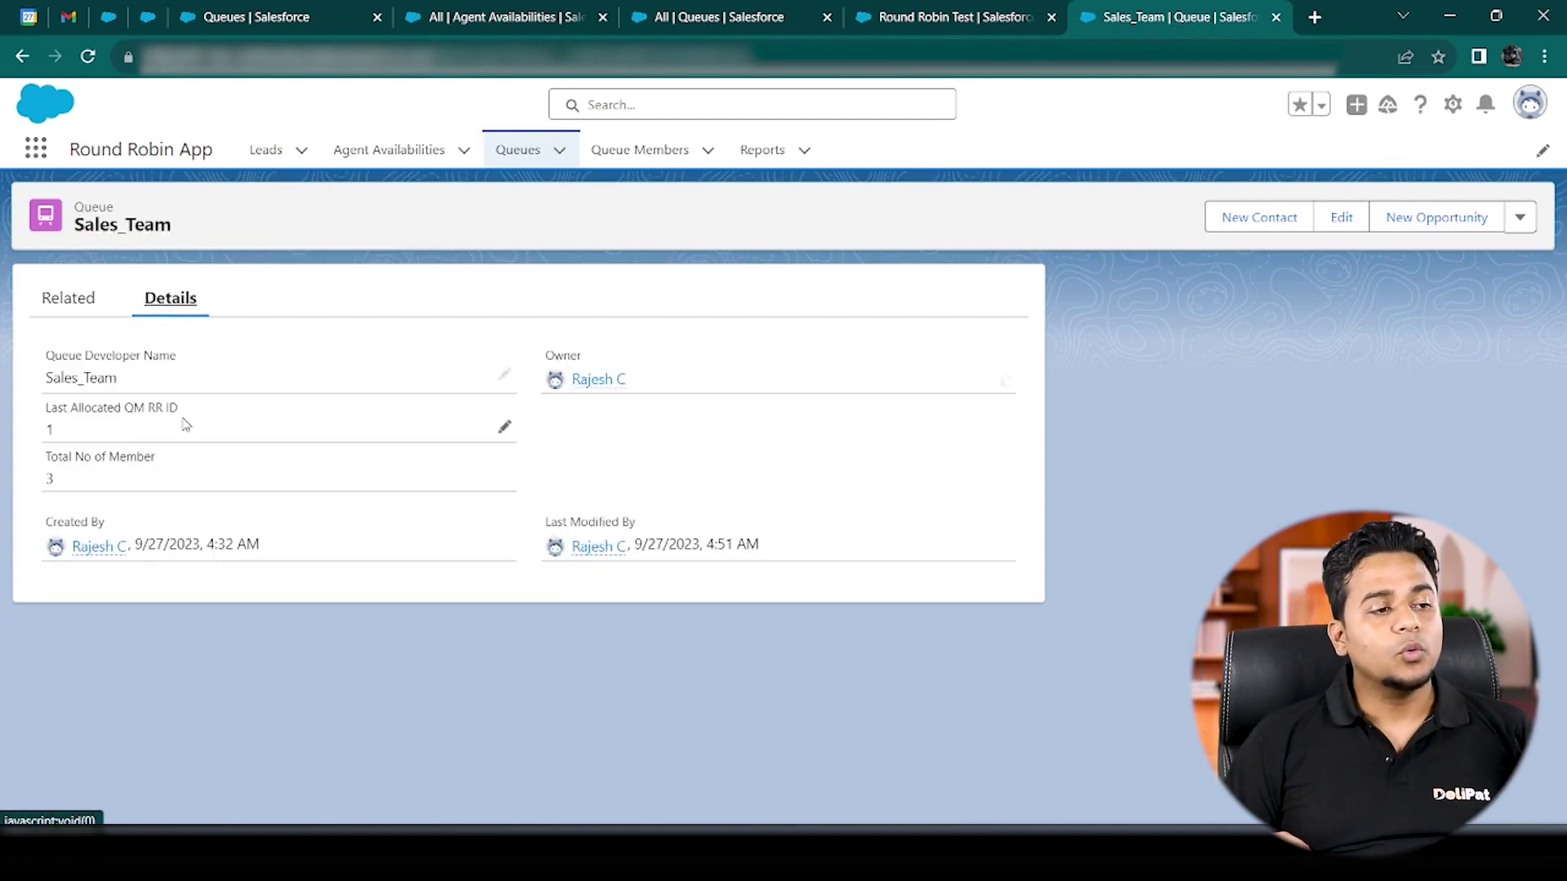
{"action": "left_click", "coordinate": [56, 298]}
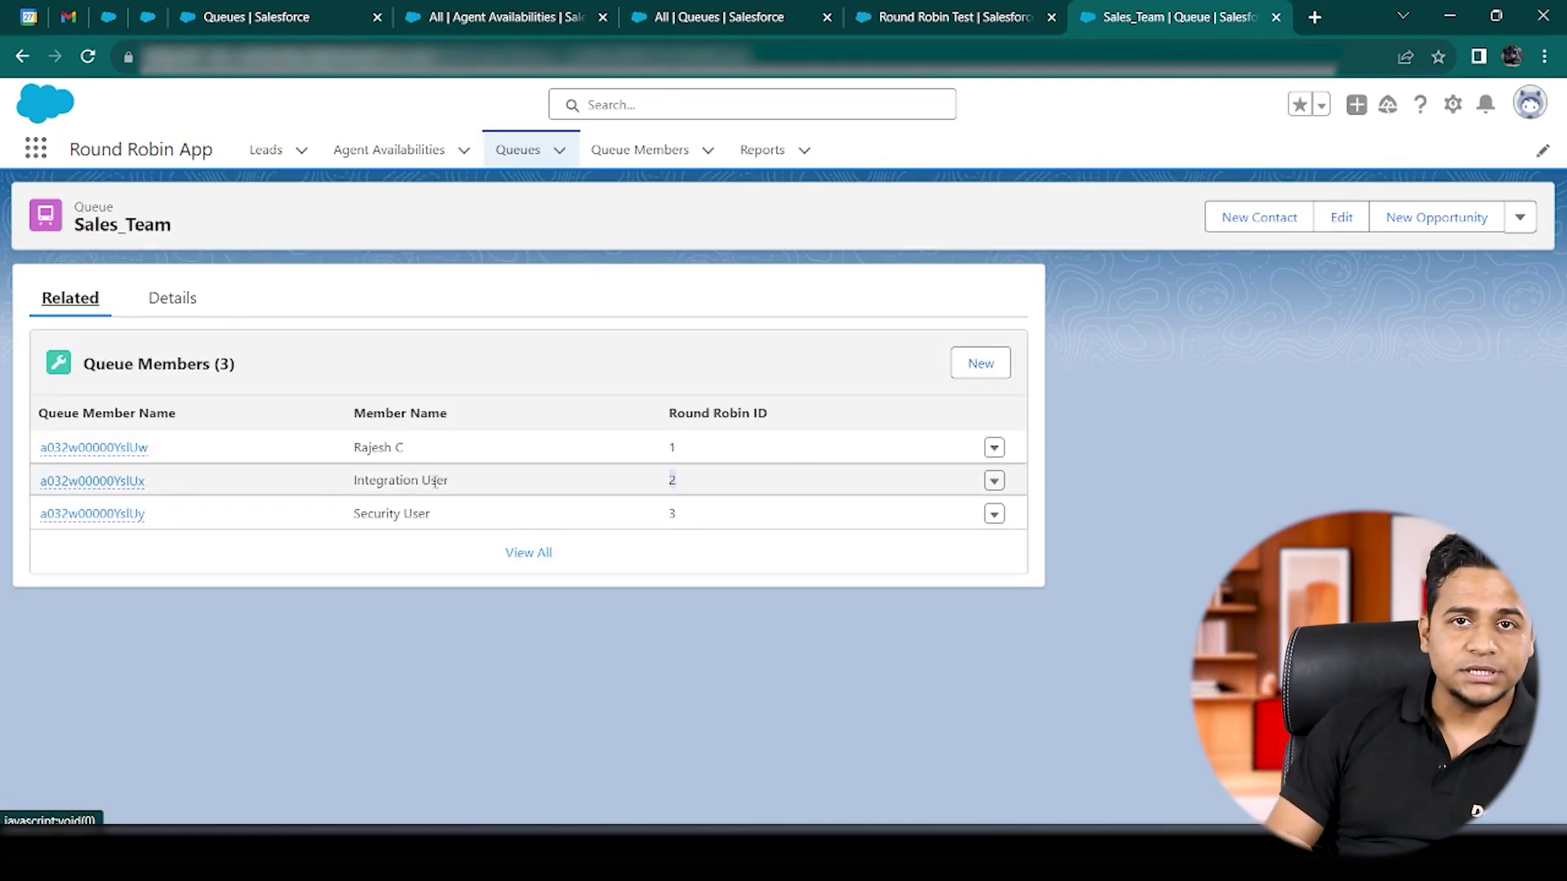
{"action": "left_click", "coordinate": [893, 18]}
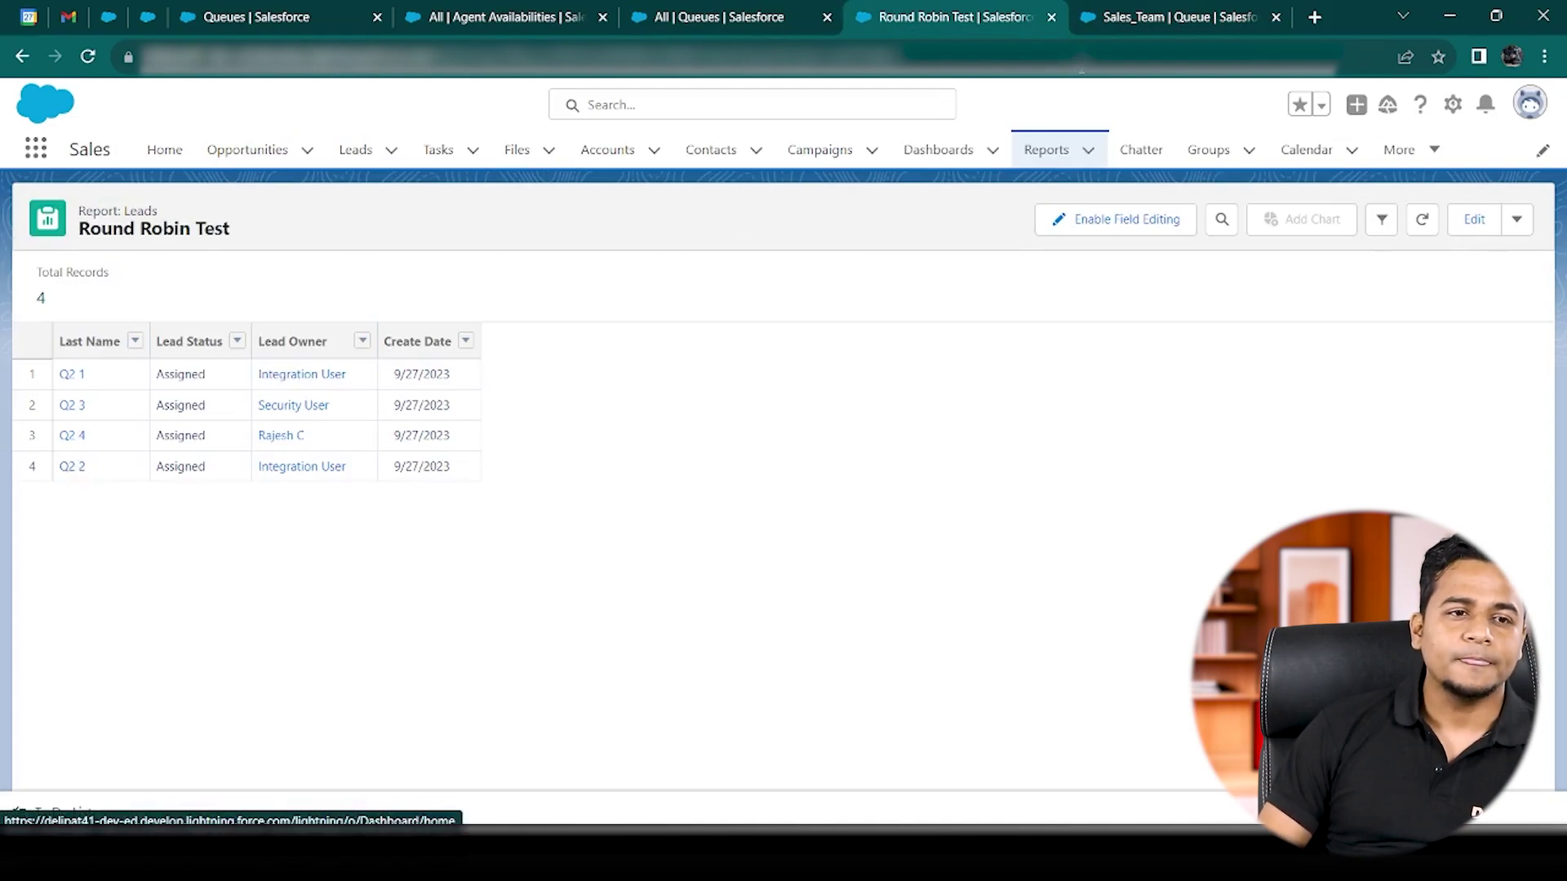
{"action": "left_click", "coordinate": [1111, 22]}
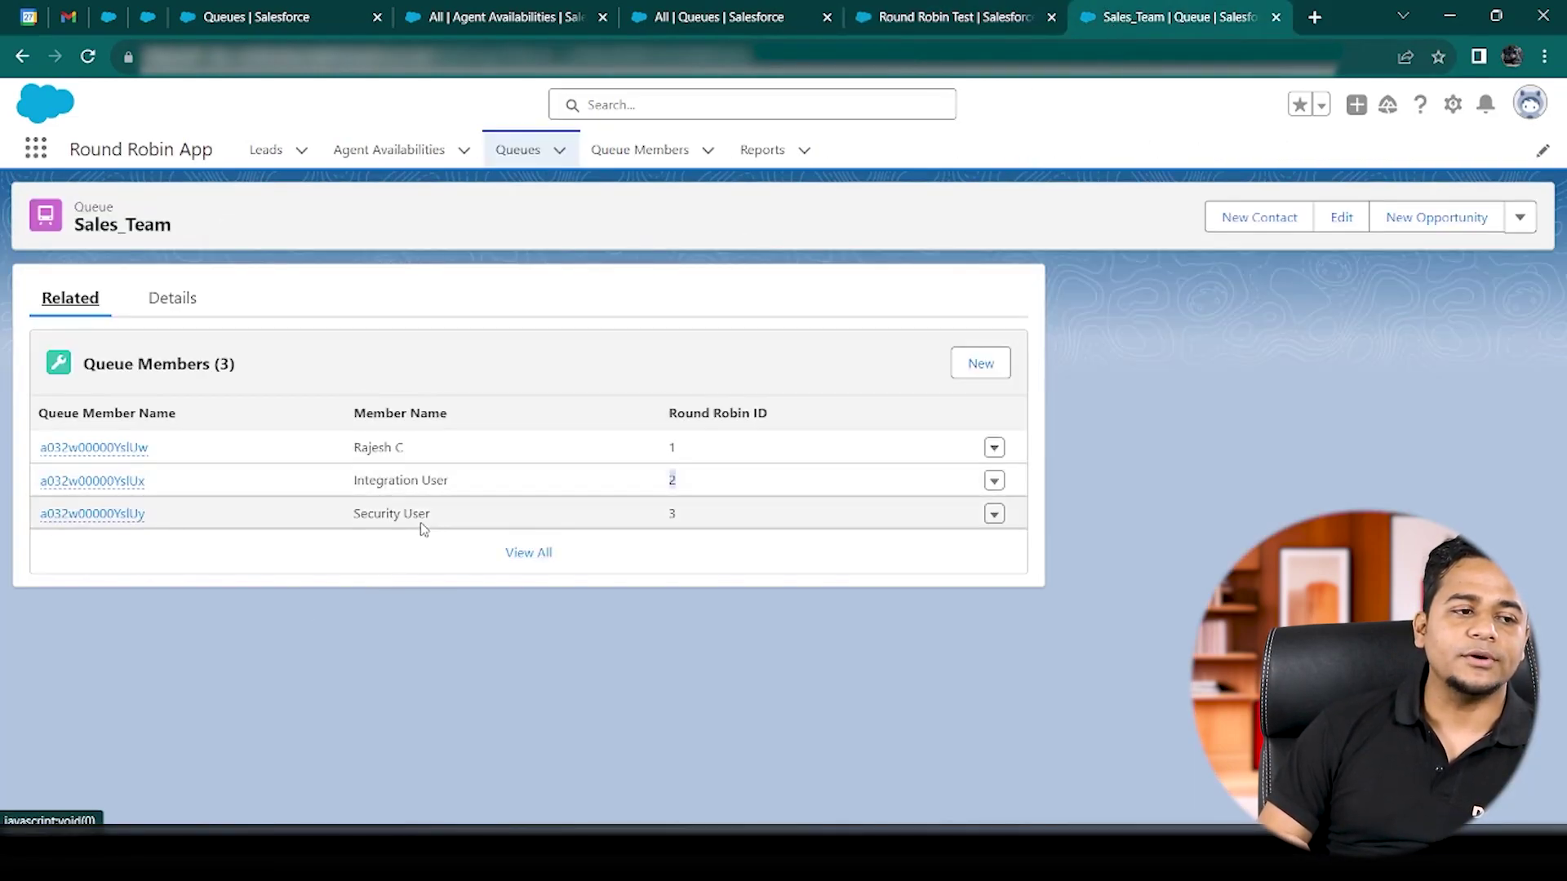
{"action": "left_click_drag", "start_coordinate": [419, 522], "coordinate": [344, 526]}
{"action": "left_click", "coordinate": [902, 25]}
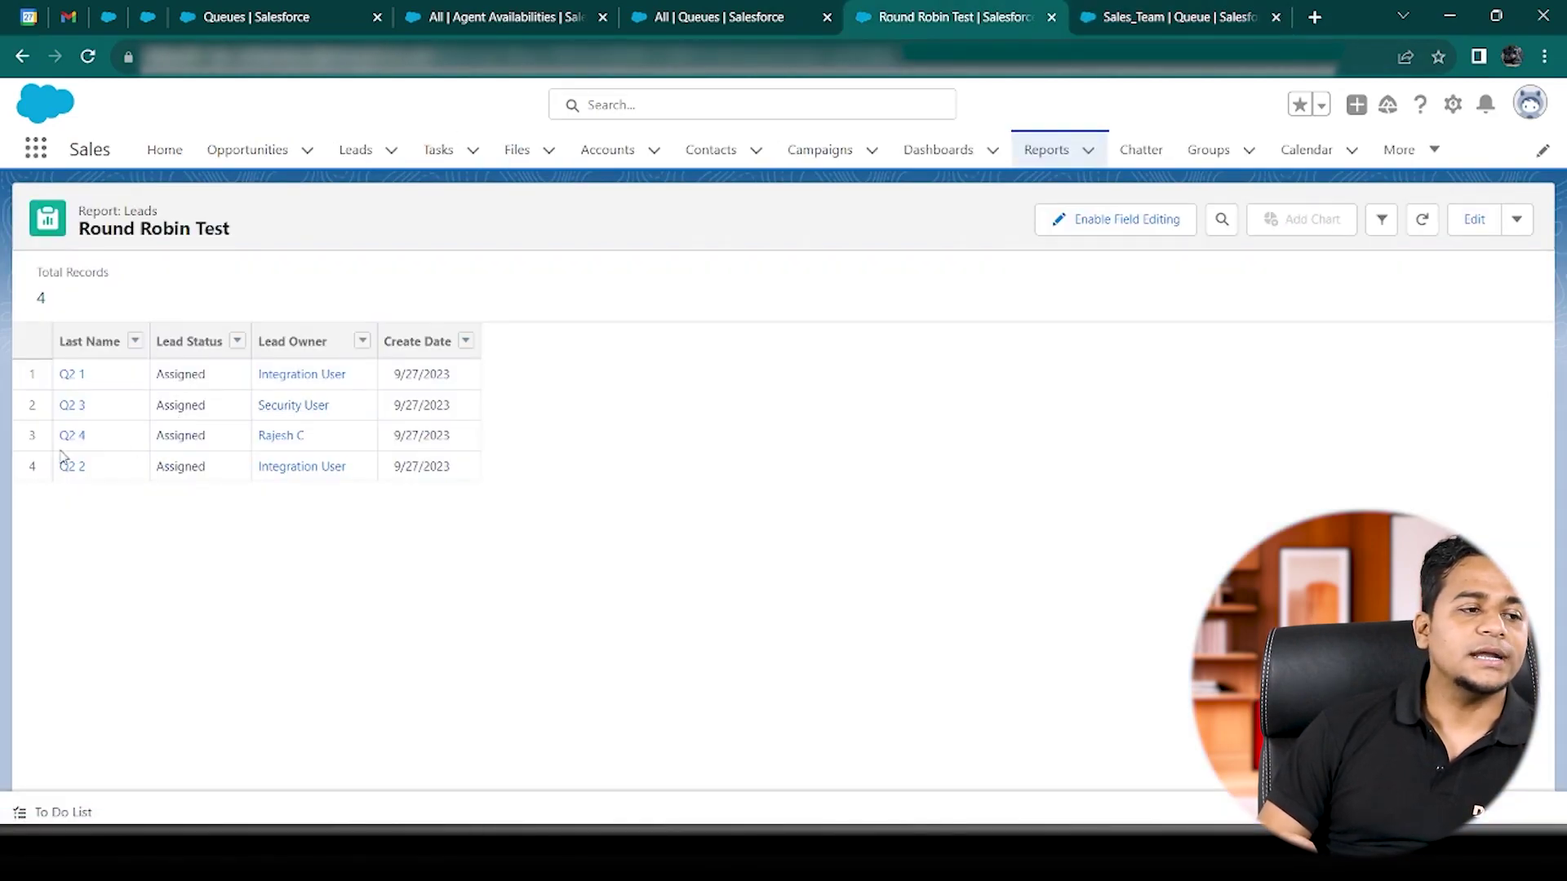
{"action": "left_click", "coordinate": [1124, 18]}
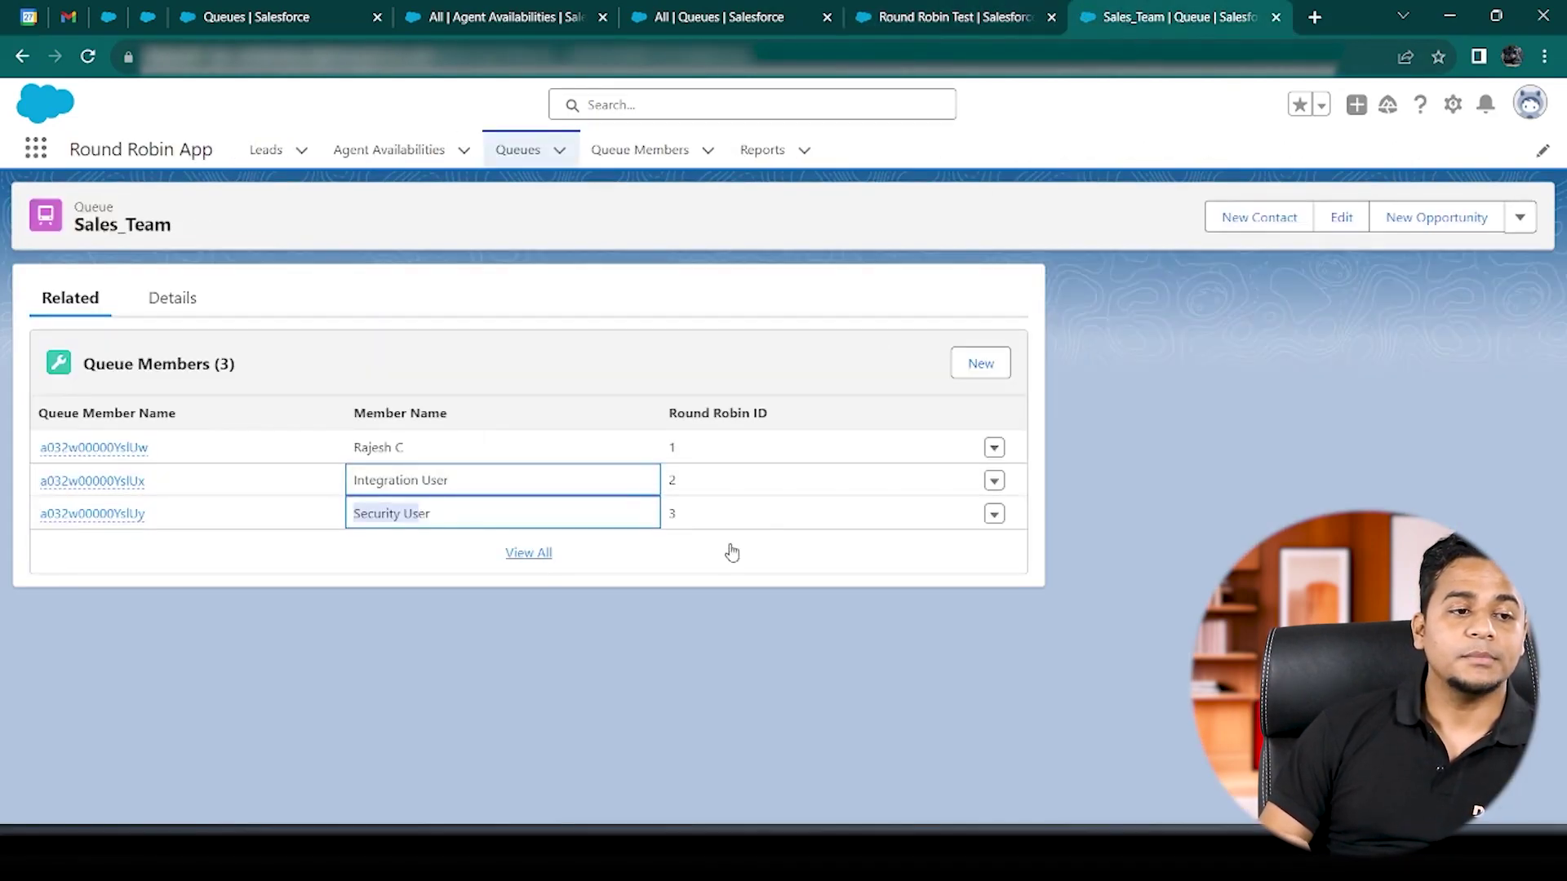
{"action": "left_click", "coordinate": [884, 15]}
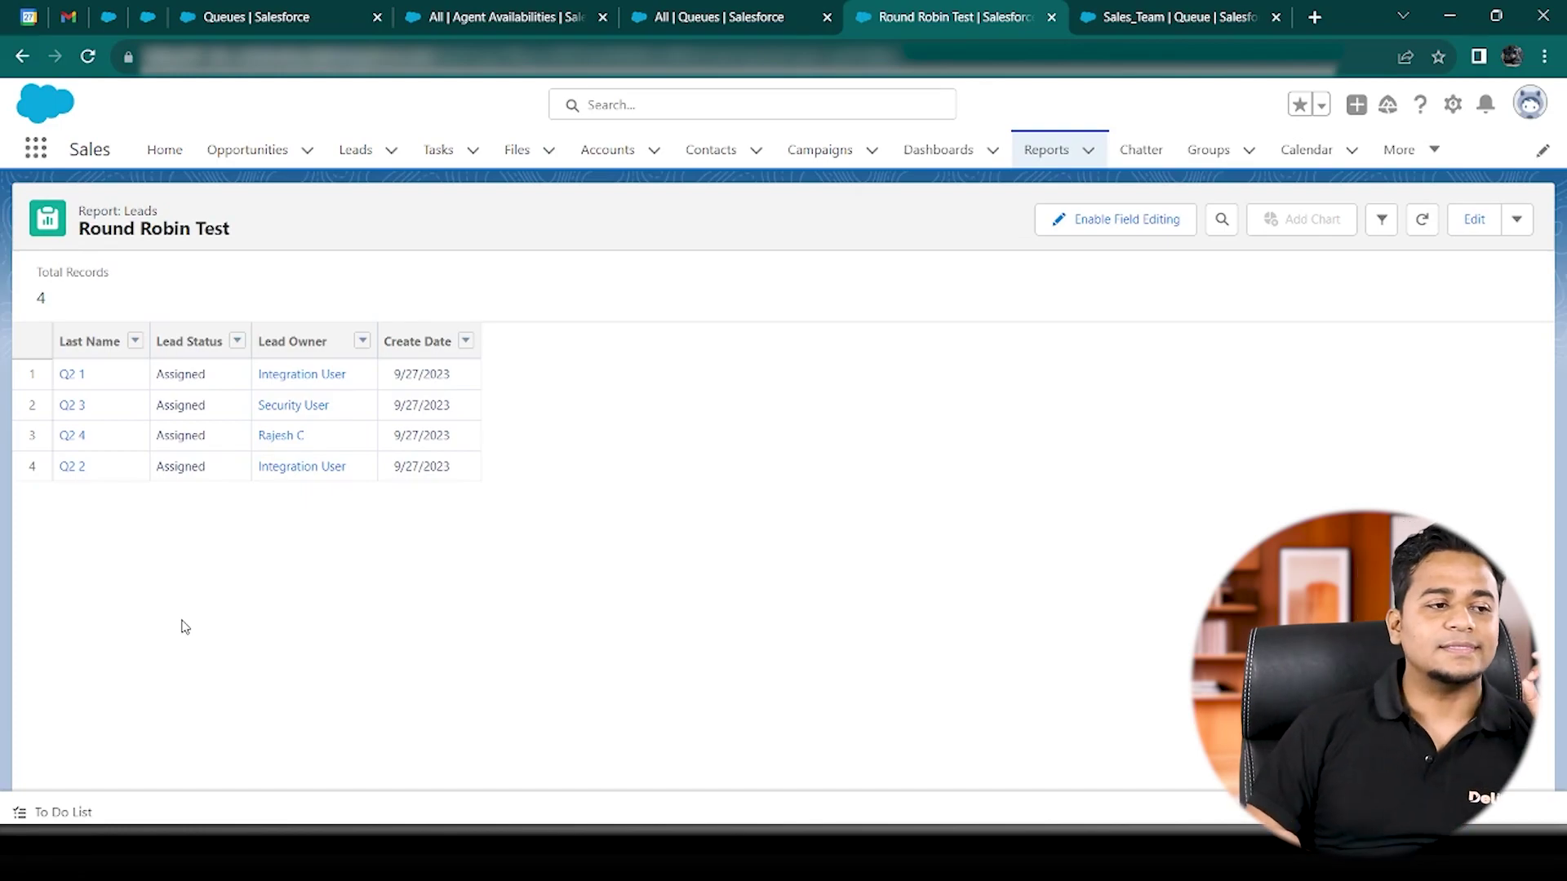
- Refresh the All agent availabilities list and check each agent's assigned and remaining lead numbers against the Round Robin Test report
{"action": "left_click", "coordinate": [294, 16]}
{"action": "left_click", "coordinate": [472, 24]}
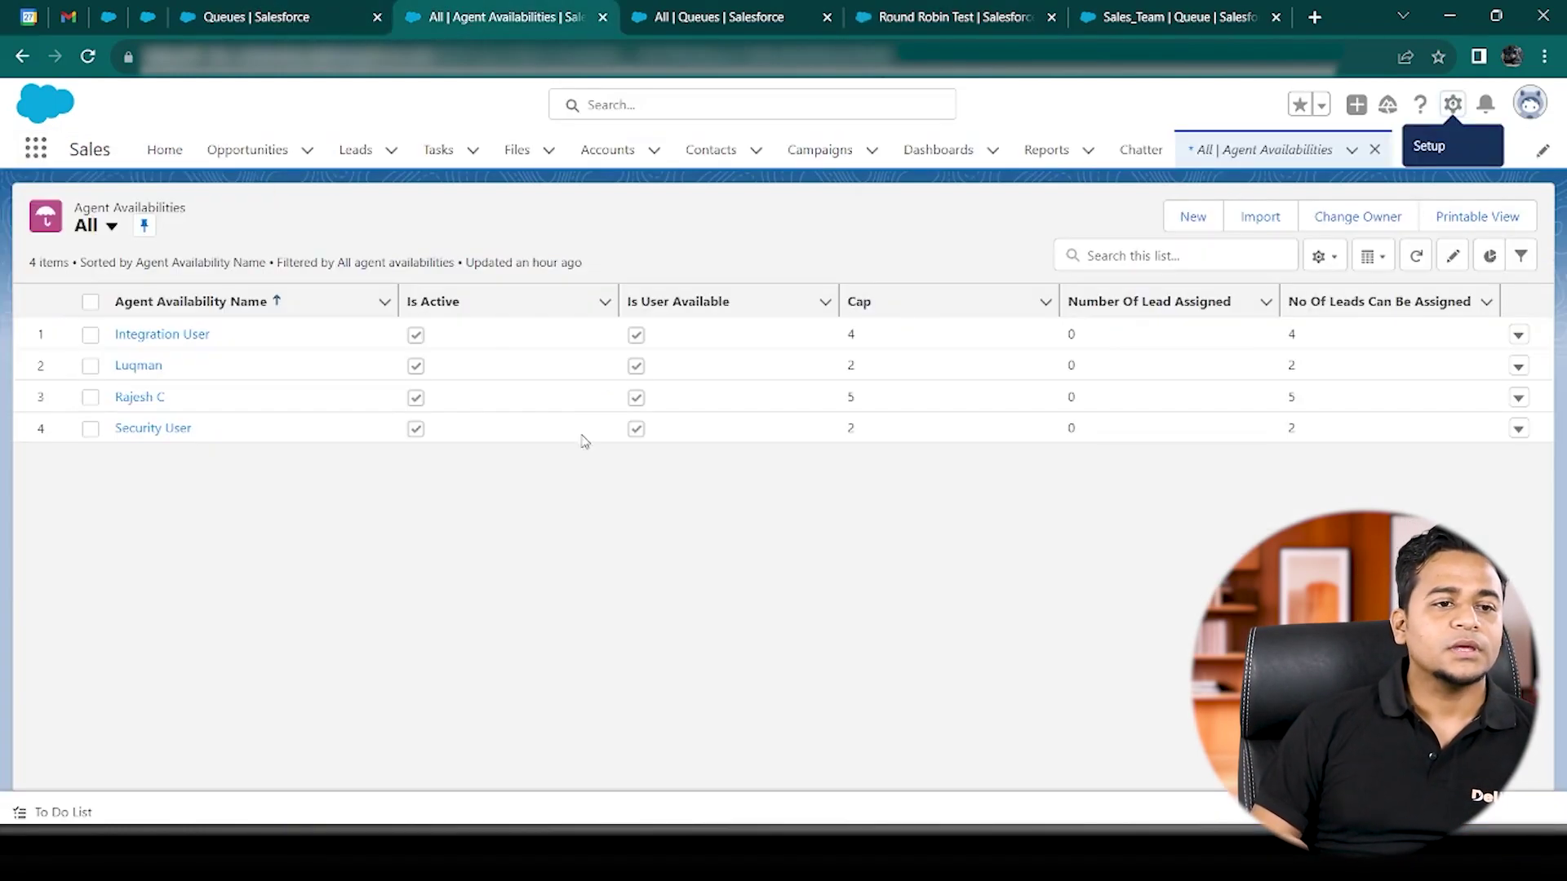
{"action": "left_click", "coordinate": [1416, 256]}
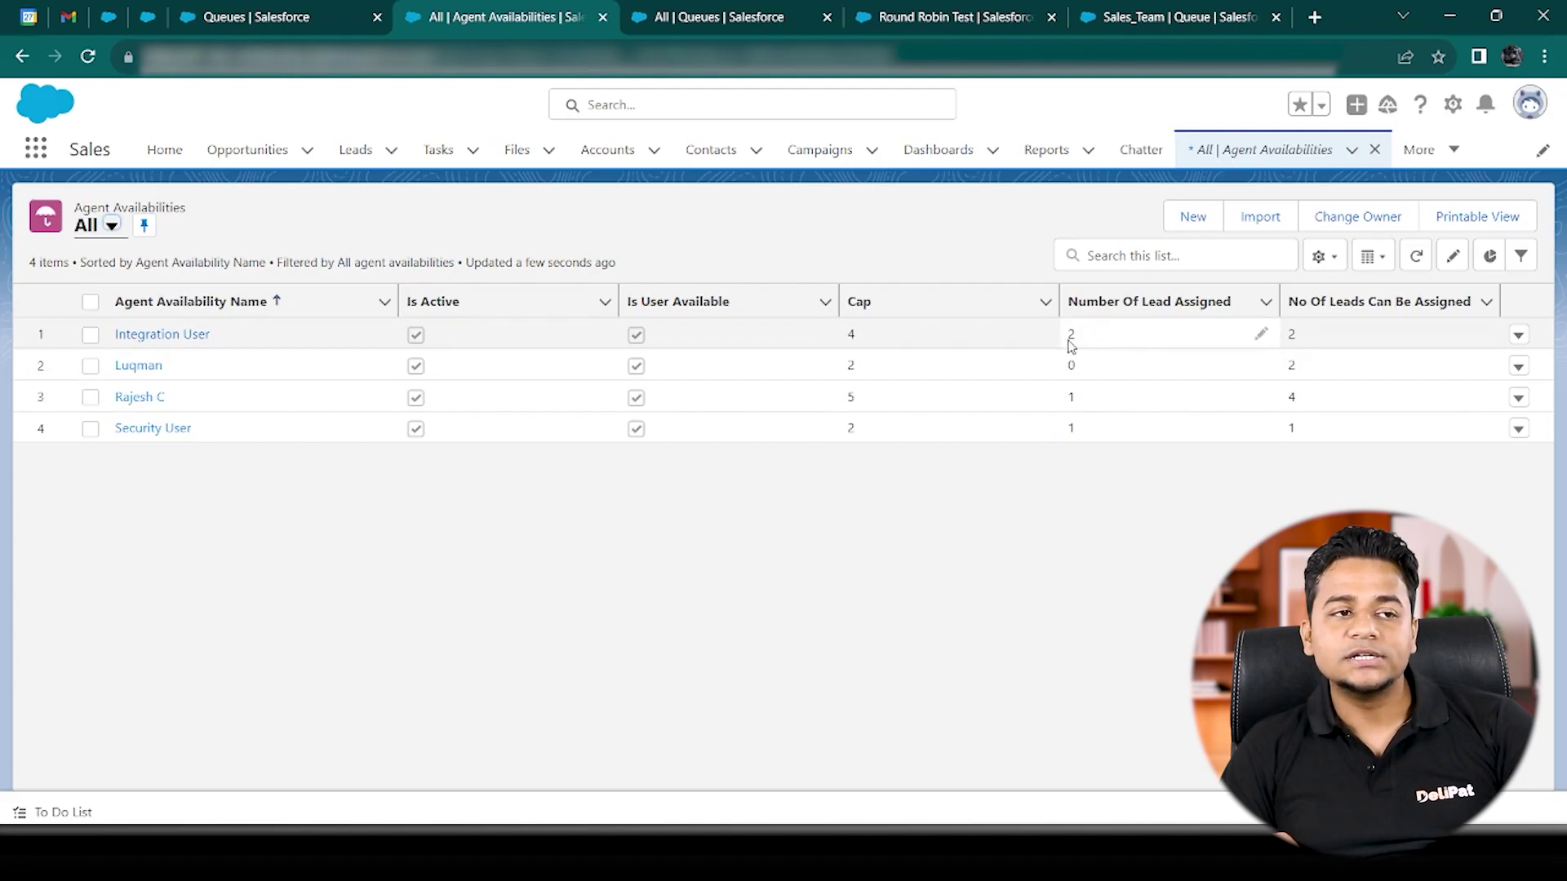
{"action": "left_click", "coordinate": [918, 24]}
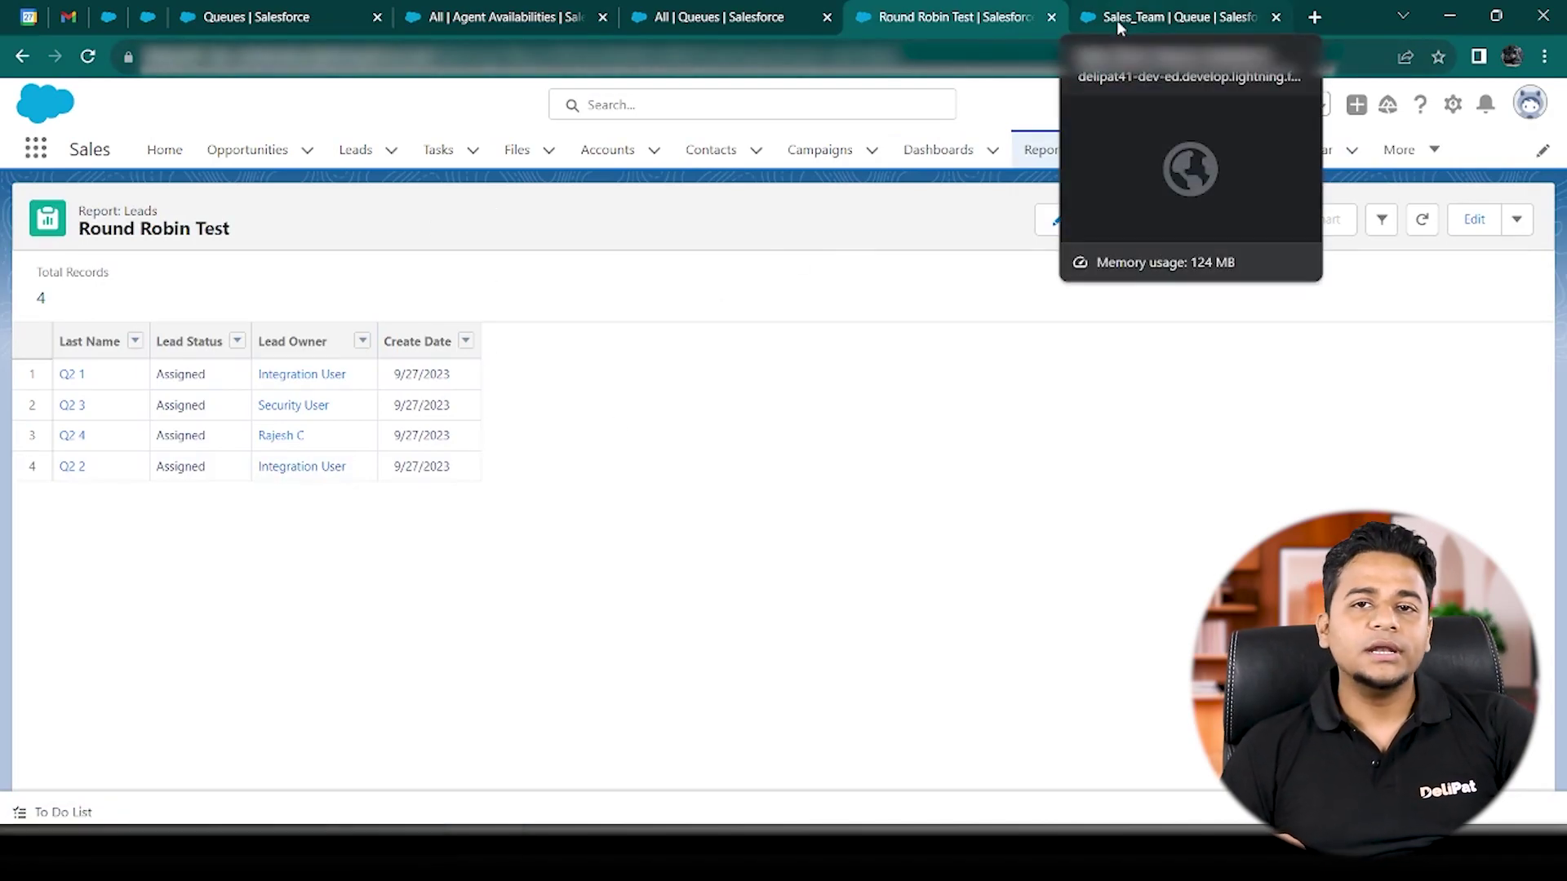
{"action": "left_click", "coordinate": [483, 23]}
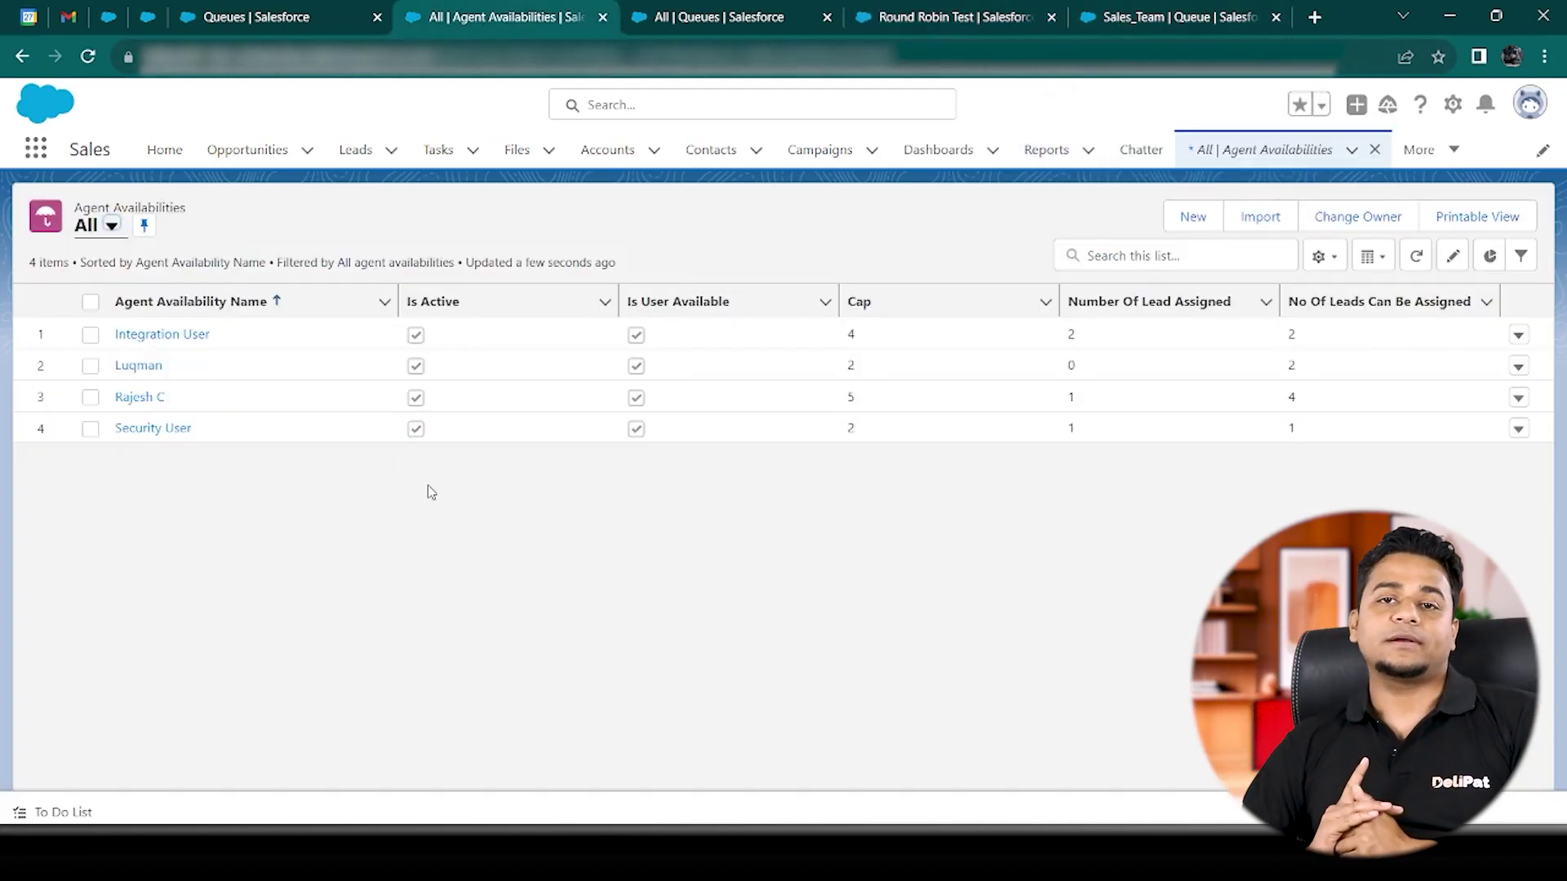